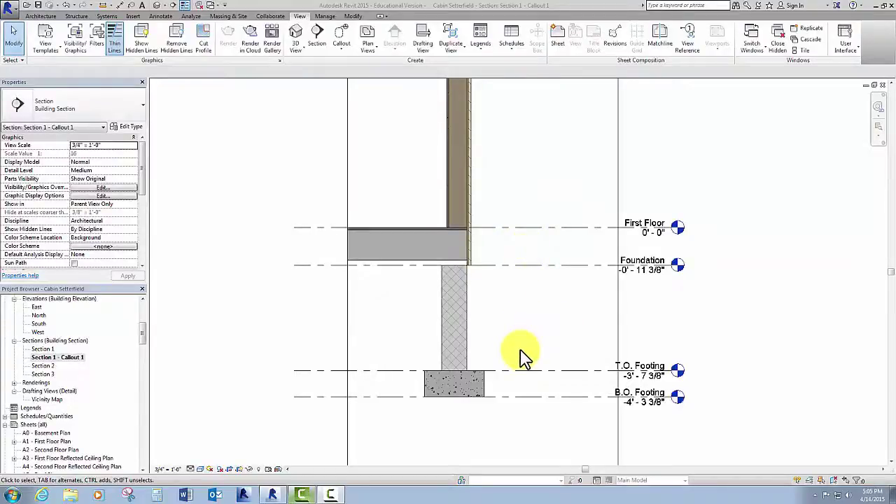
Draw a small detail-line circle in the Wide Lines 7 style inside the footing's lower left as rebar, and turn off thin lines.
{"action": "middle_click_drag", "start_coordinate": [540, 315], "coordinate": [578, 240]}
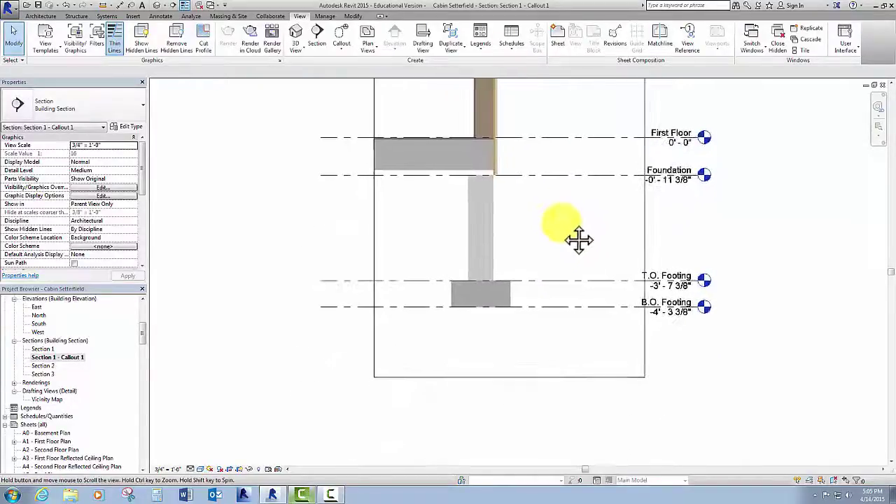
{"action": "scroll", "coordinate": [490, 310], "scroll_direction": "up", "scroll_amount": 5}
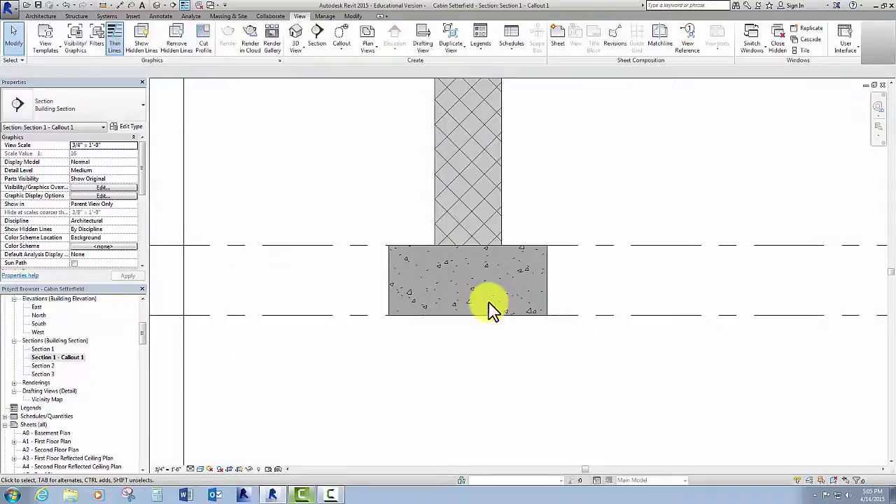
{"action": "scroll", "coordinate": [490, 306], "scroll_direction": "up", "scroll_amount": 1}
{"action": "middle_click_drag", "start_coordinate": [624, 296], "coordinate": [649, 318]}
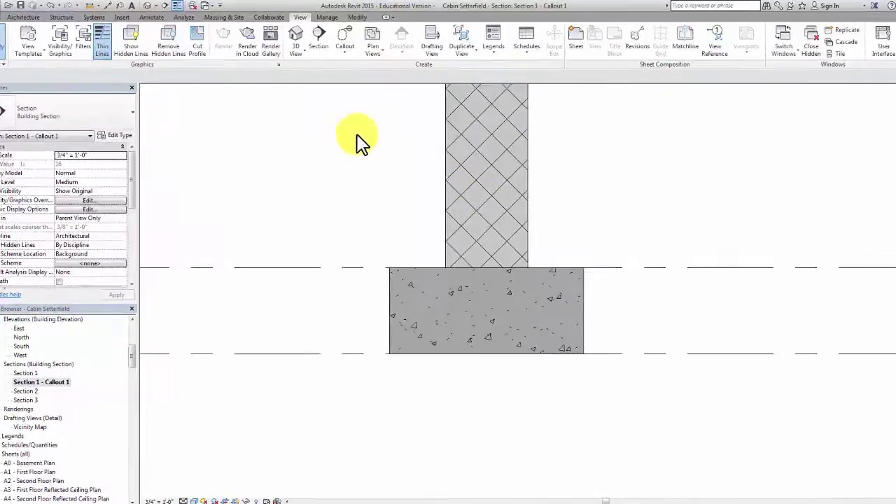
{"action": "left_click", "coordinate": [86, 23]}
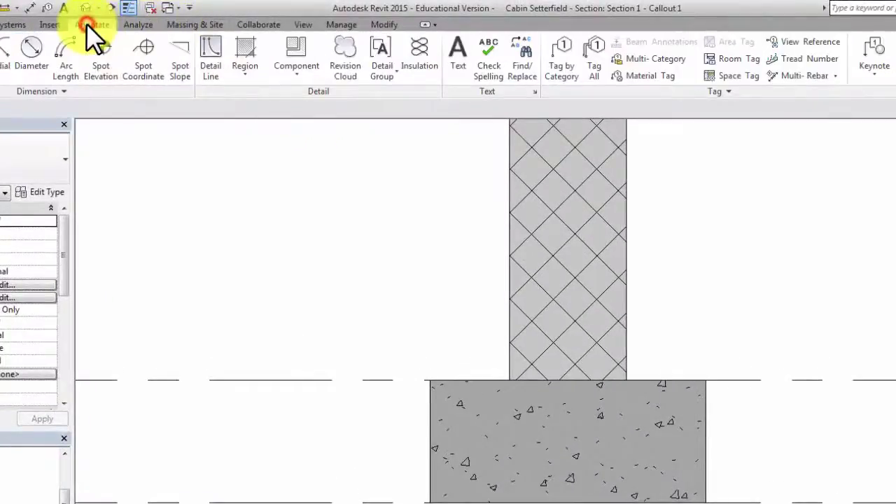
{"action": "left_click", "coordinate": [215, 79]}
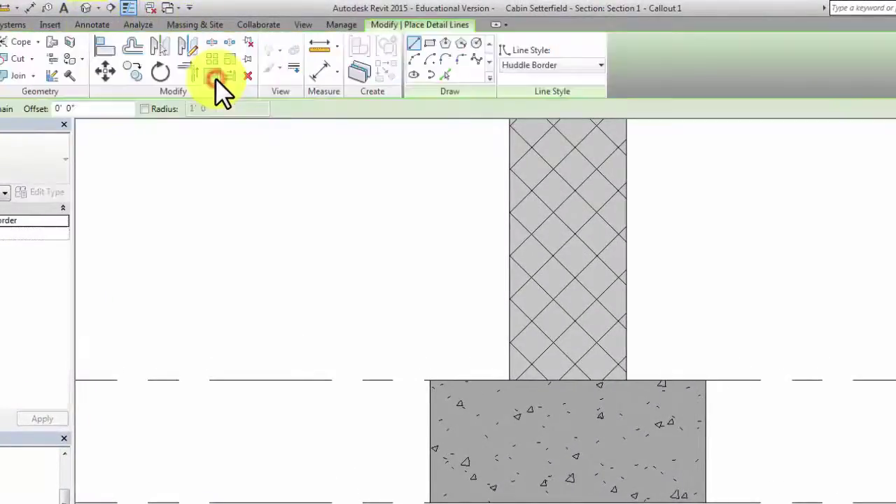
{"action": "left_click", "coordinate": [476, 43]}
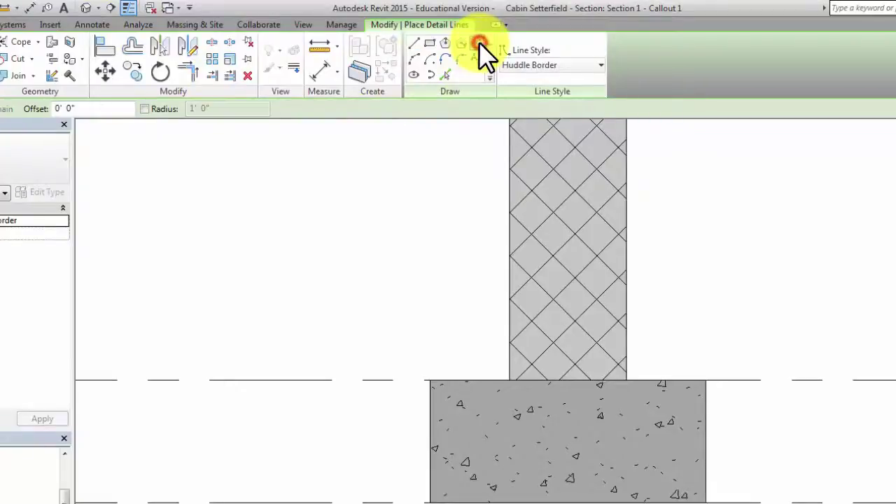
{"action": "left_click", "coordinate": [592, 68]}
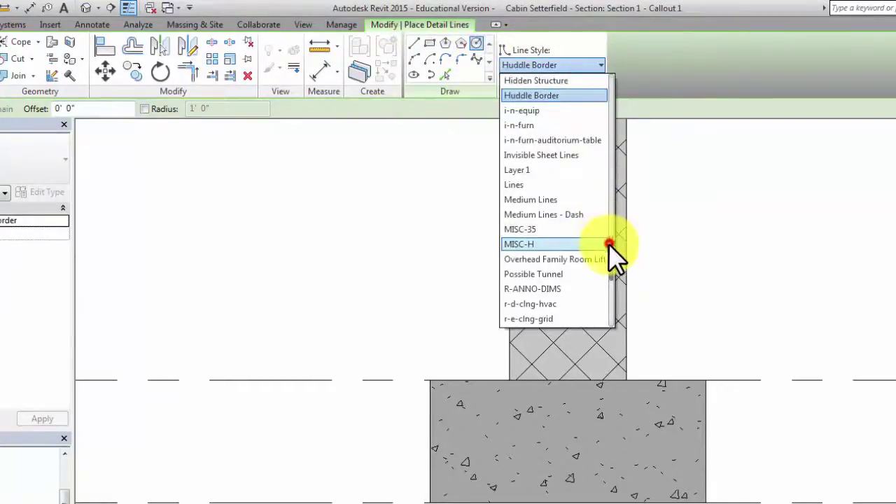
{"action": "scroll", "coordinate": [609, 243], "scroll_direction": "down", "scroll_amount": 6}
{"action": "left_click", "coordinate": [554, 303]}
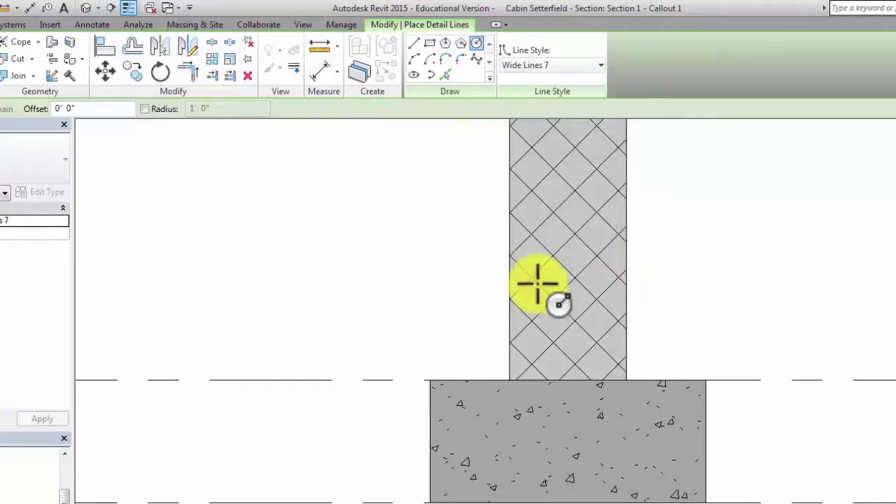
{"action": "left_click", "coordinate": [512, 472]}
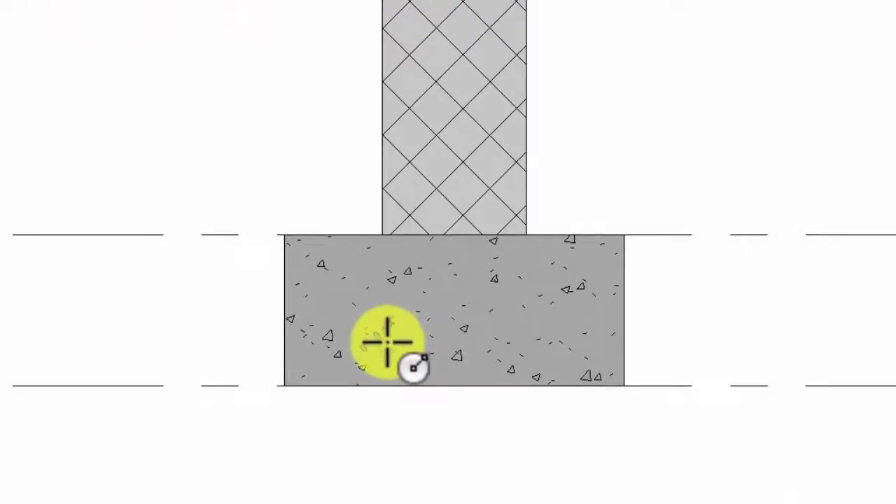
{"action": "scroll", "coordinate": [387, 343], "scroll_direction": "up", "scroll_amount": 4}
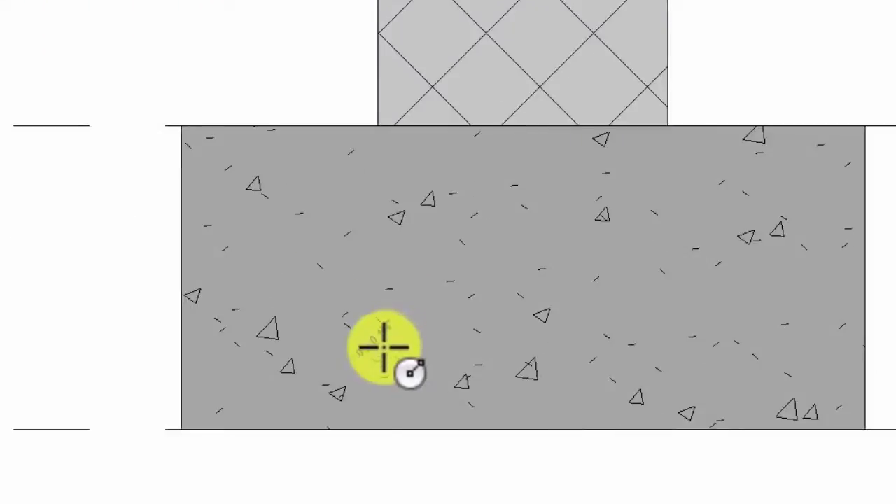
{"action": "left_click", "coordinate": [384, 347]}
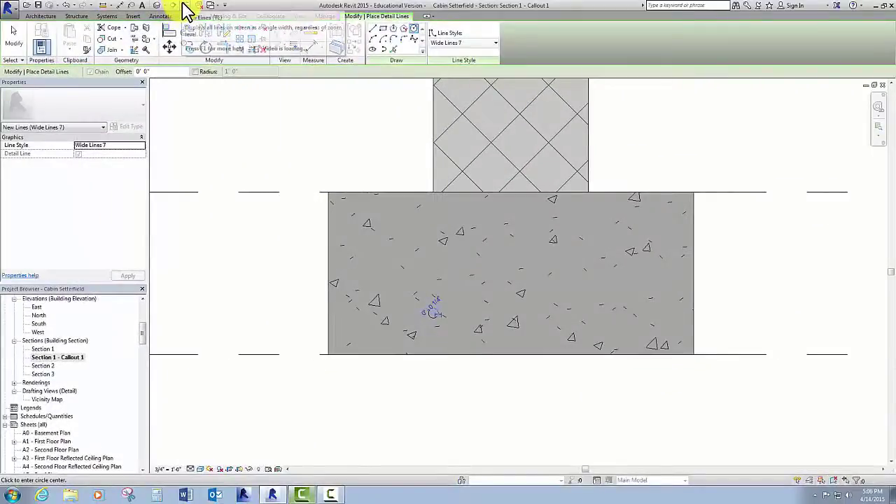
{"action": "left_click", "coordinate": [184, 6]}
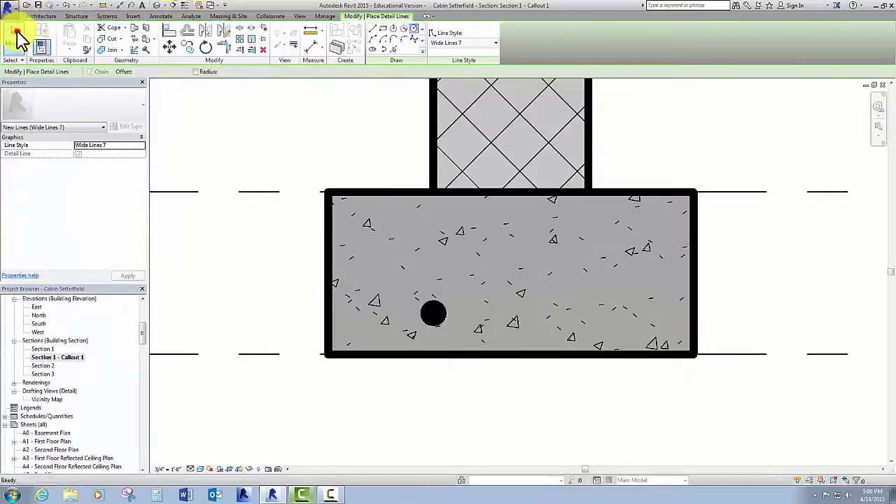
Copy the rebar circle horizontally to the right side of the footing.
{"action": "left_click", "coordinate": [16, 37]}
{"action": "left_click", "coordinate": [438, 313]}
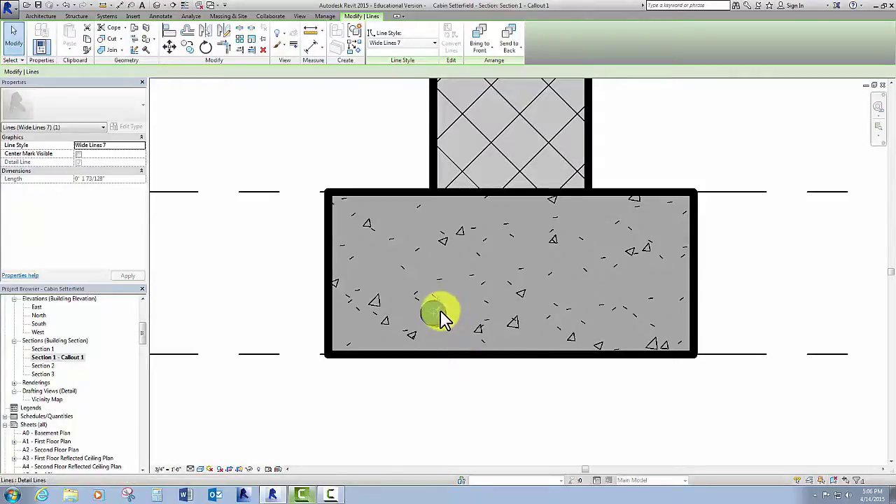
{"action": "left_click_drag", "start_coordinate": [441, 311], "coordinate": [579, 310]}
{"action": "left_click", "coordinate": [545, 393]}
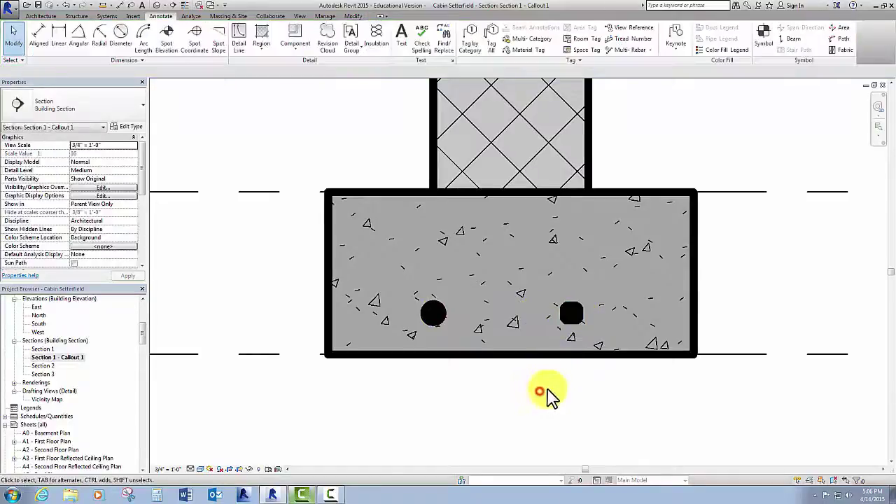
{"action": "left_click", "coordinate": [432, 313]}
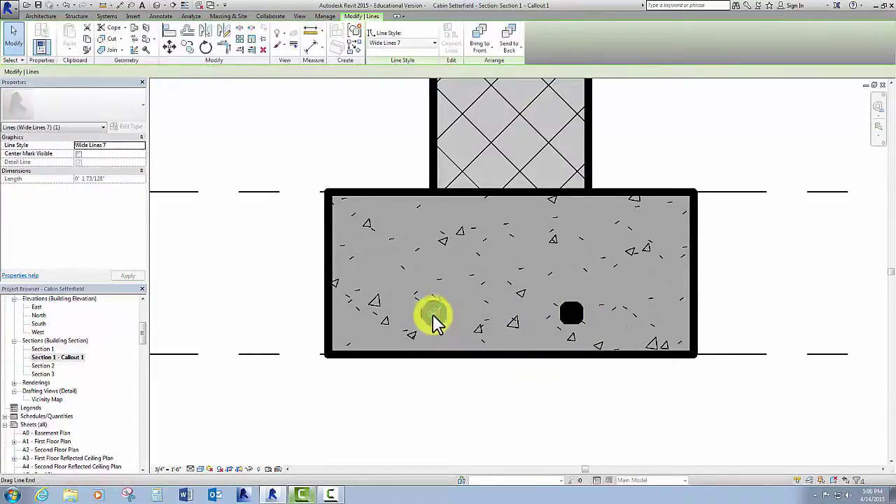
{"action": "left_click", "coordinate": [513, 392]}
{"action": "scroll", "coordinate": [482, 367], "scroll_direction": "down", "scroll_amount": 1}
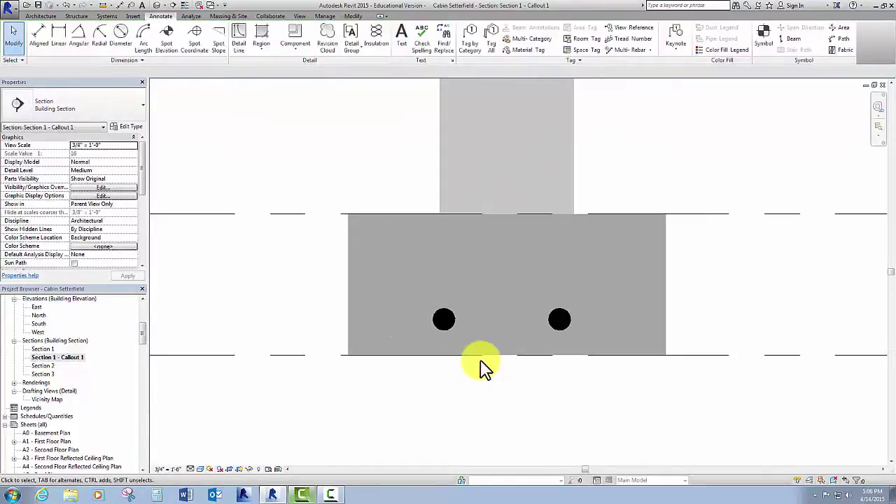
{"action": "scroll", "coordinate": [485, 369], "scroll_direction": "down", "scroll_amount": 1}
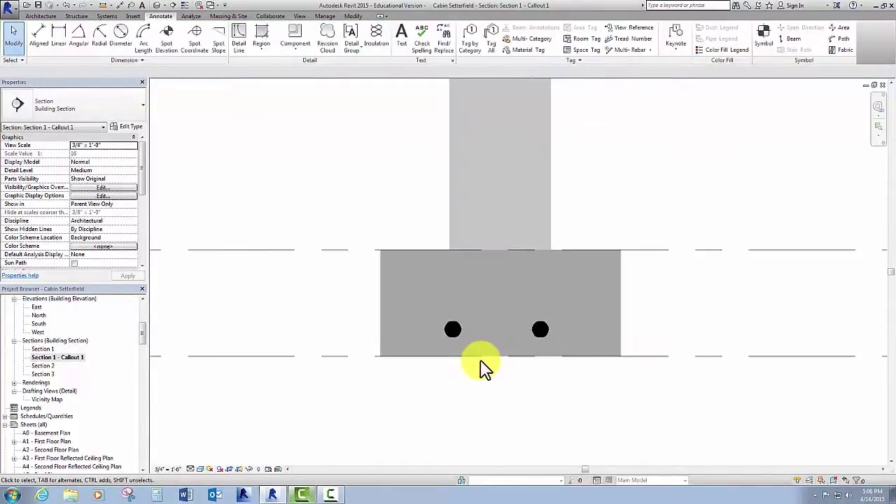
{"action": "scroll", "coordinate": [485, 369], "scroll_direction": "down", "scroll_amount": 1}
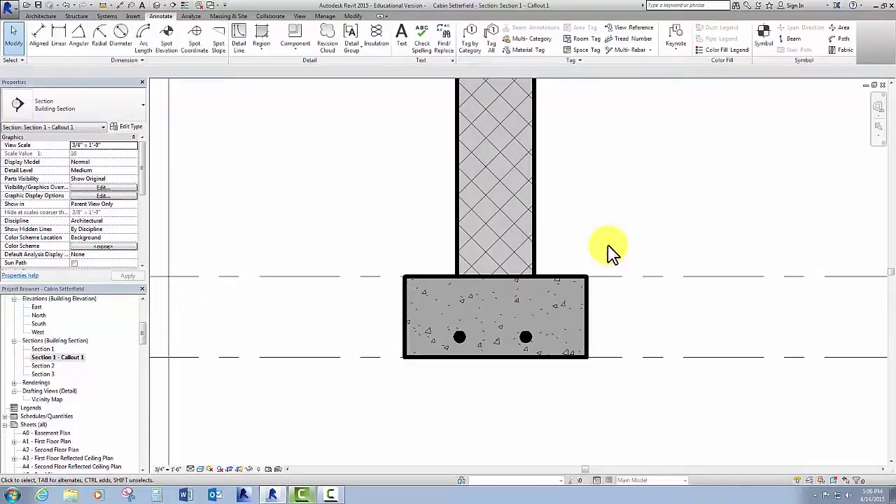
Place a 2 x 6 Dimension Lumber-Section detail component, rotated flat, as the sill plate between the foundation wall and floor.
{"action": "middle_click_drag", "start_coordinate": [609, 252], "coordinate": [608, 271]}
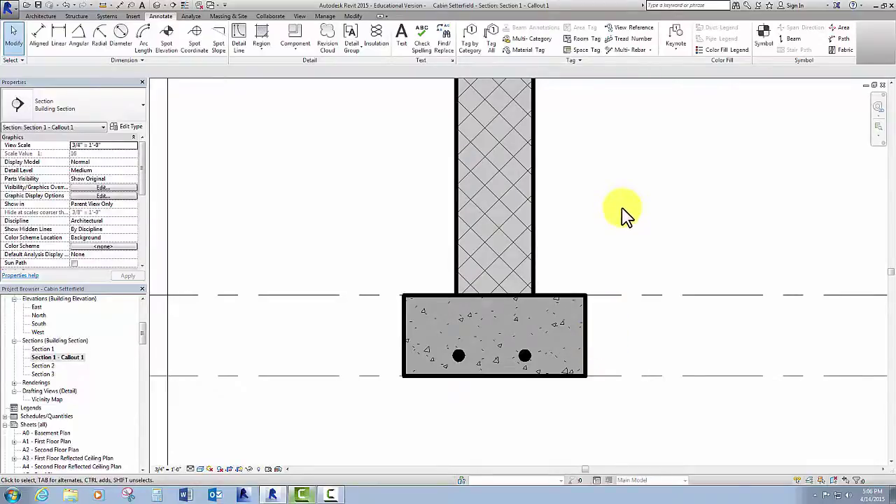
{"action": "scroll", "coordinate": [621, 208], "scroll_direction": "down", "scroll_amount": 1}
{"action": "middle_click_drag", "start_coordinate": [621, 208], "coordinate": [618, 334]}
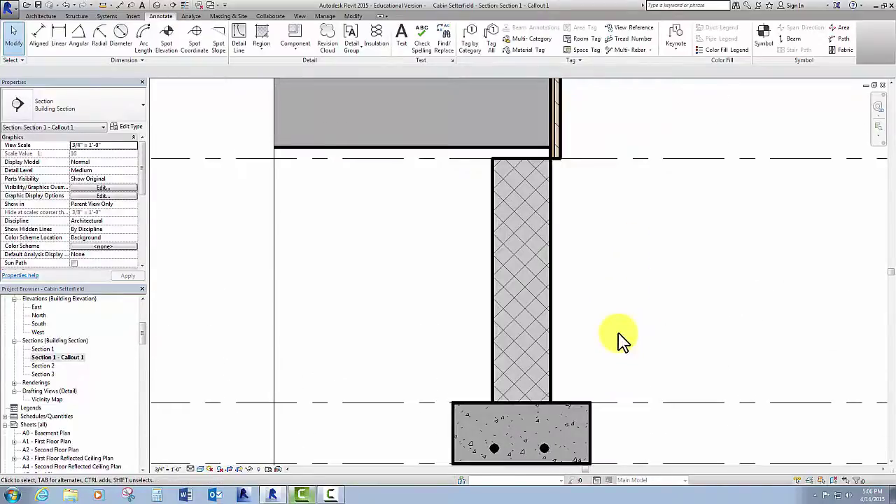
{"action": "middle_click_drag", "start_coordinate": [600, 250], "coordinate": [635, 340]}
{"action": "scroll", "coordinate": [537, 231], "scroll_direction": "up", "scroll_amount": 1}
{"action": "scroll", "coordinate": [537, 230], "scroll_direction": "up", "scroll_amount": 2}
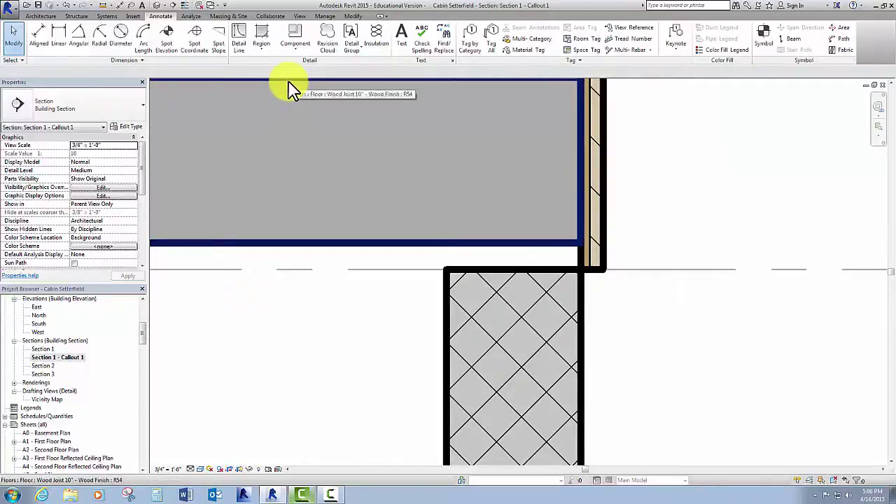
{"action": "left_click", "coordinate": [294, 40]}
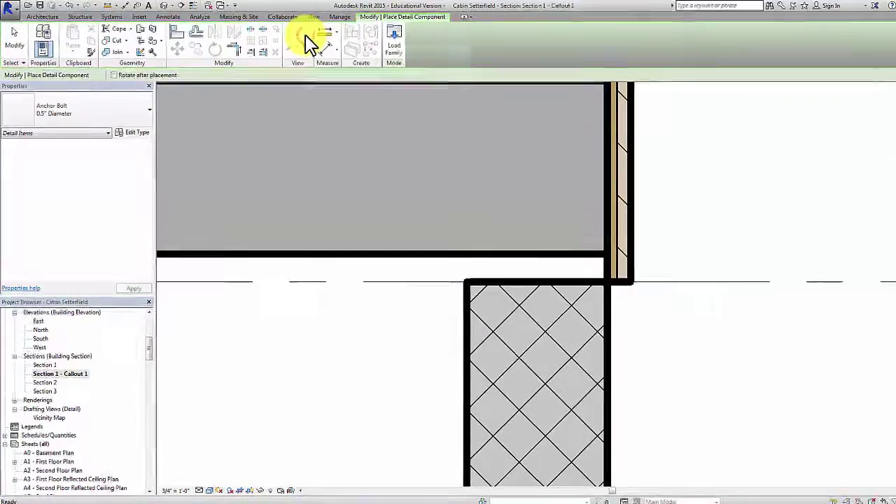
{"action": "left_click", "coordinate": [100, 121]}
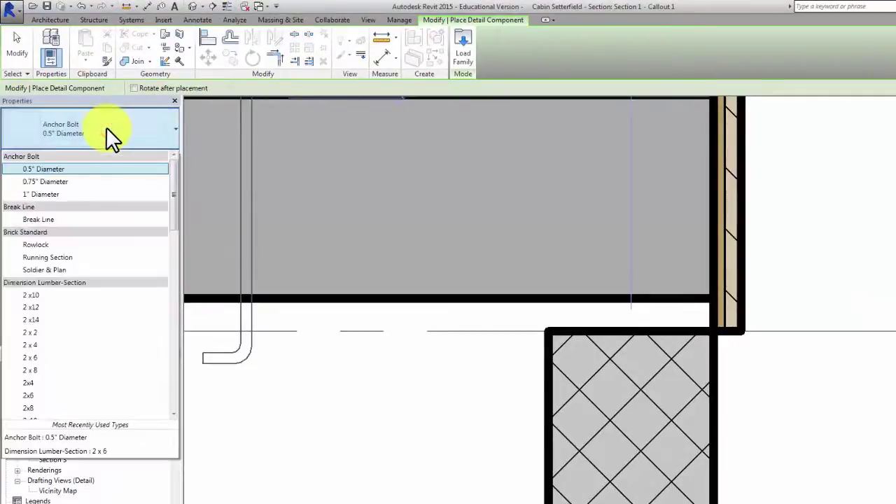
{"action": "scroll", "coordinate": [172, 184], "scroll_direction": "down", "scroll_amount": 3}
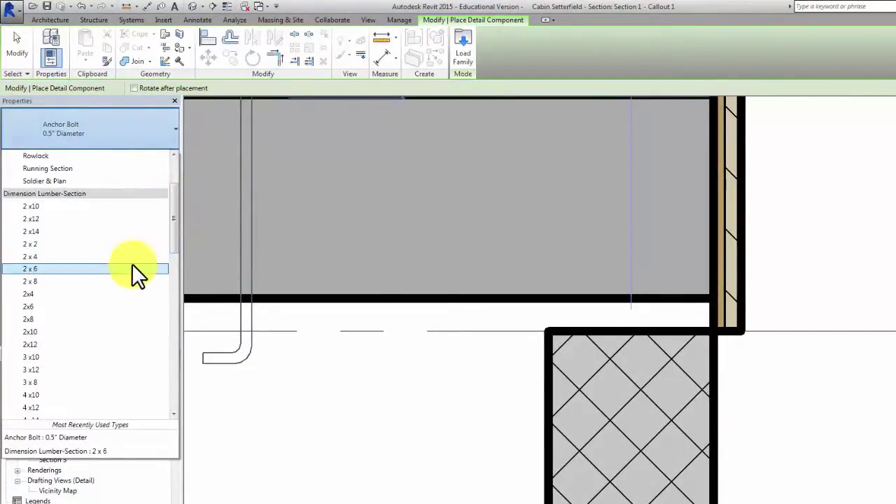
{"action": "left_click", "coordinate": [132, 269]}
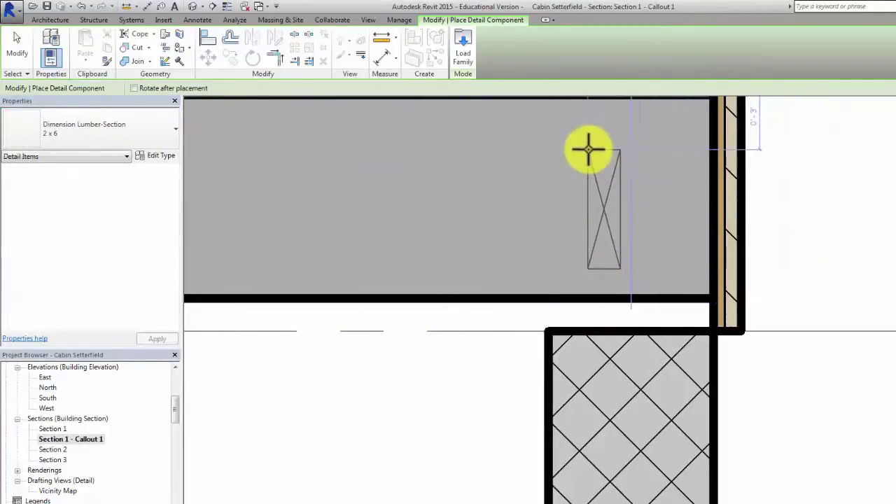
{"action": "key", "text": "space"}
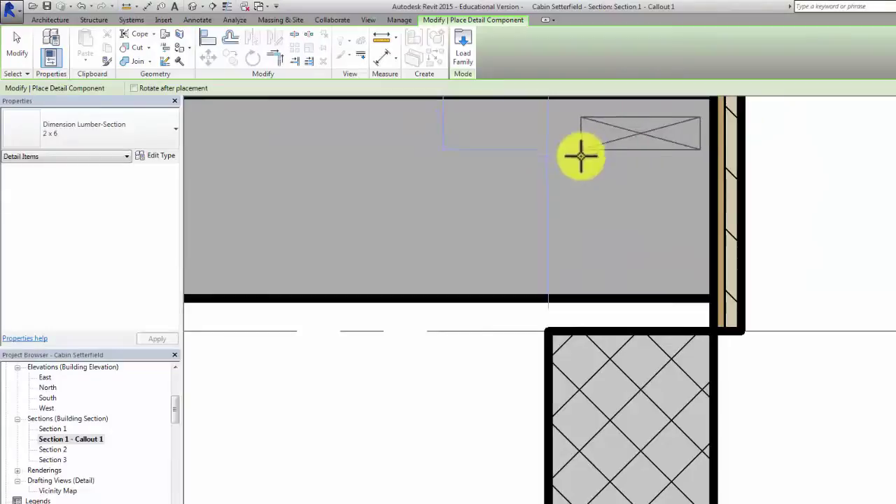
{"action": "left_click", "coordinate": [590, 329]}
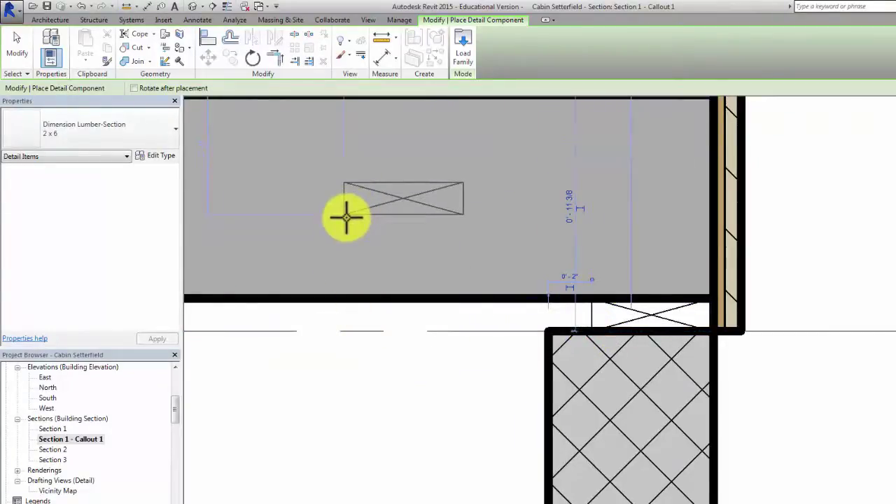
{"action": "key", "text": "Escape"}
{"action": "key", "text": "Escape"}
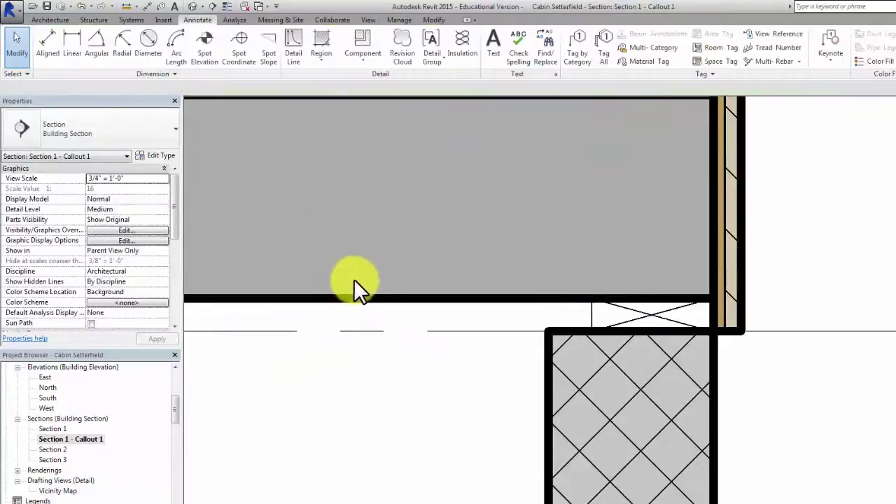
Place an upright 2x10 Dimension Lumber-Section detail component at the floor's outer end, below the subfloor, dismissing the save reminder.
{"action": "middle_click_drag", "start_coordinate": [396, 283], "coordinate": [467, 324]}
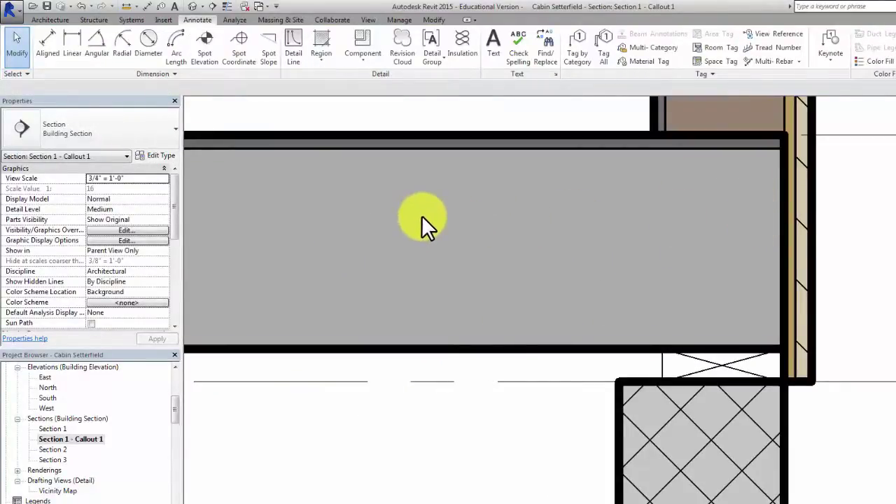
{"action": "left_click", "coordinate": [369, 39]}
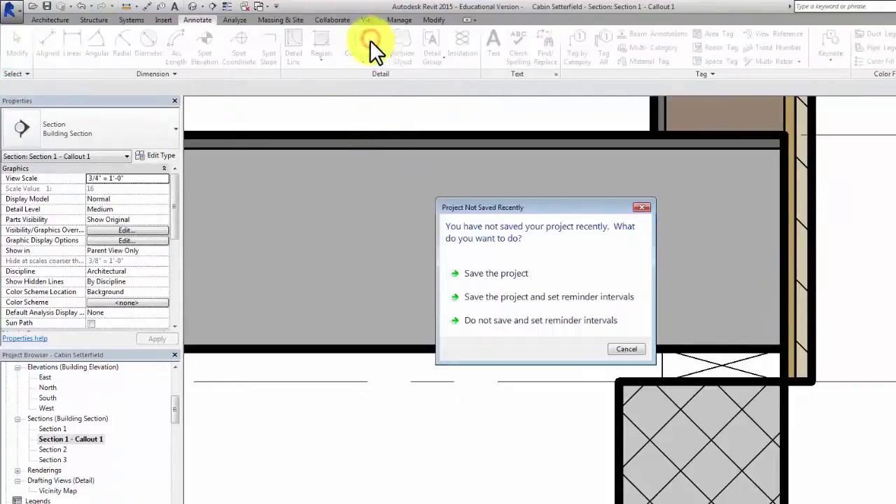
{"action": "left_click", "coordinate": [625, 350]}
{"action": "left_click", "coordinate": [111, 123]}
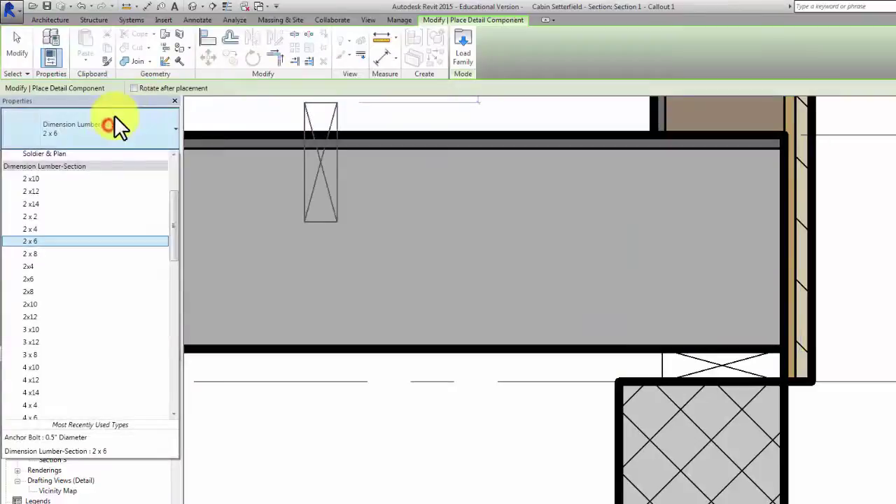
{"action": "left_click", "coordinate": [131, 307]}
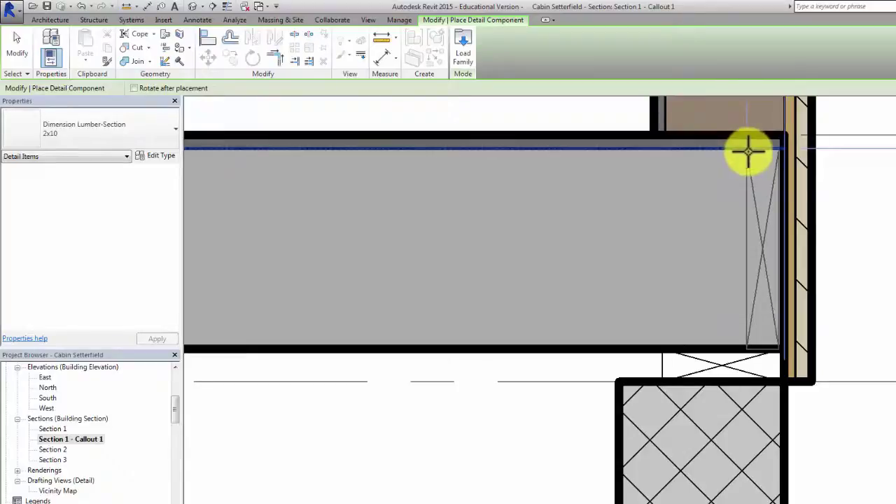
{"action": "left_click", "coordinate": [749, 150]}
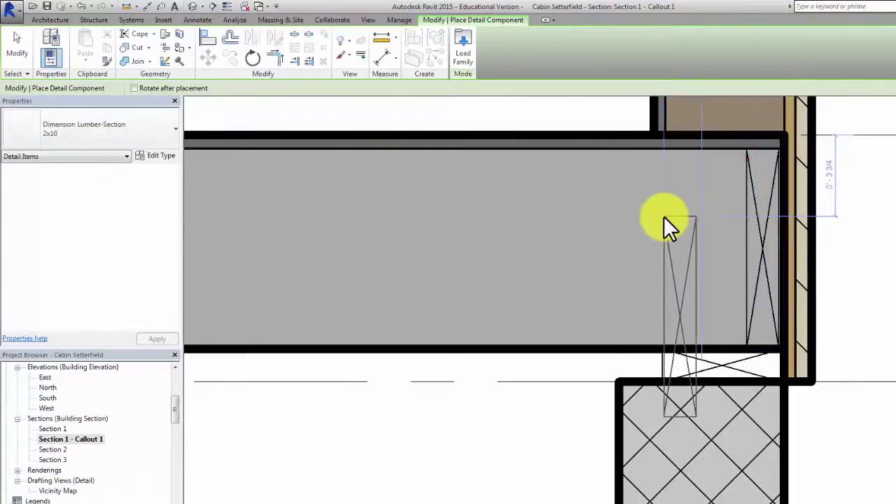
{"action": "key", "text": "Escape"}
{"action": "key", "text": "Escape"}
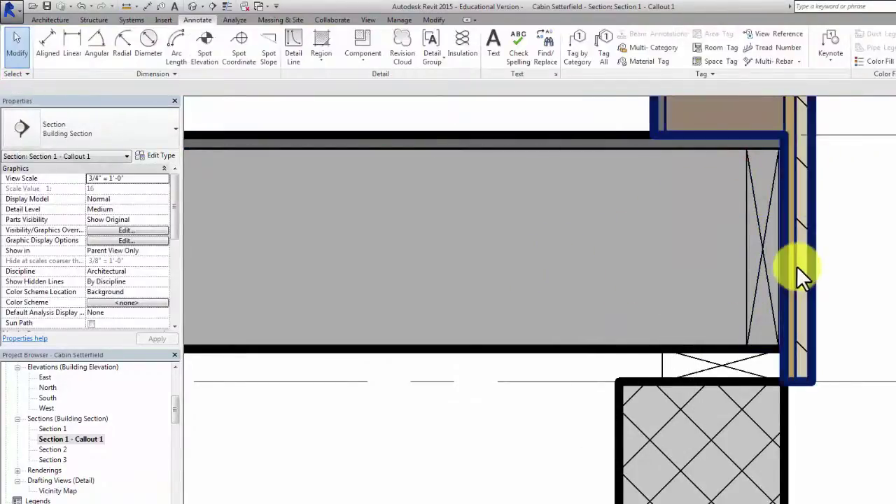
{"action": "scroll", "coordinate": [761, 248], "scroll_direction": "up", "scroll_amount": 4}
{"action": "scroll", "coordinate": [868, 270], "scroll_direction": "up", "scroll_amount": 1}
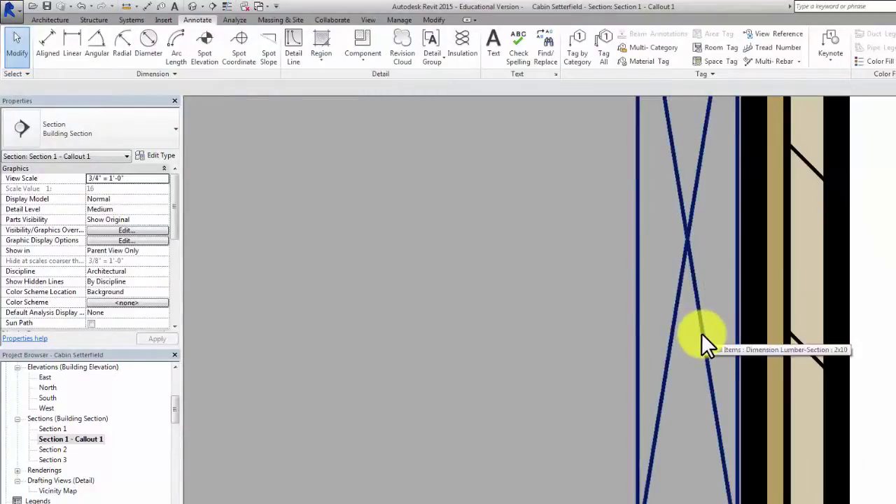
Turn on thin lines and nudge the upright 2x10 lumber section outward until it sits flush against the wall sheathing.
{"action": "left_click", "coordinate": [227, 6]}
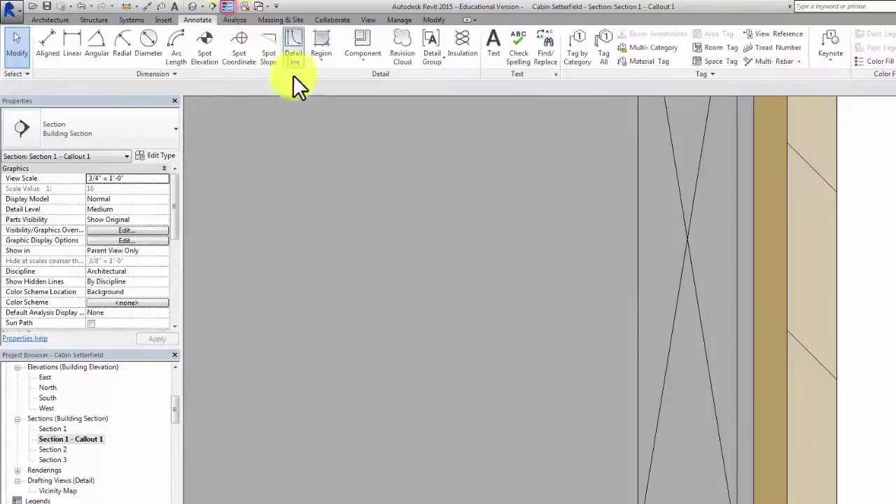
{"action": "left_click", "coordinate": [737, 366]}
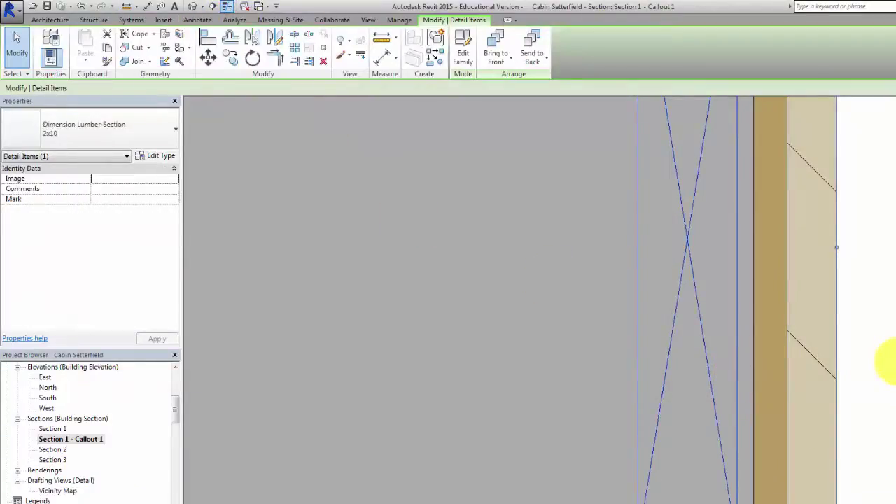
{"action": "key", "text": "Right"}
{"action": "key", "text": "Right"}
{"action": "key", "text": "Right"}
{"action": "key", "text": "Right"}
{"action": "key", "text": "Right"}
{"action": "key", "text": "Right"}
{"action": "key", "text": "Right"}
{"action": "key", "text": "Right"}
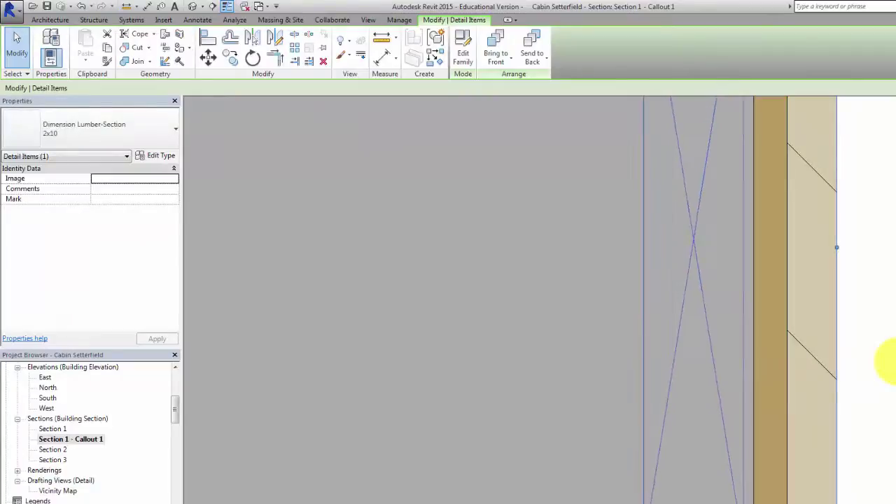
{"action": "key", "text": "Right"}
{"action": "key", "text": "Right"}
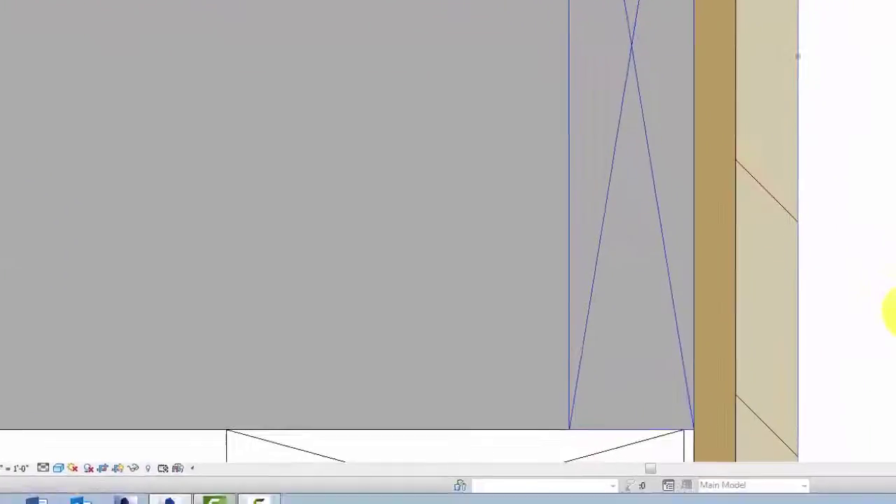
Nudge the flat 2 x 6 sill plate outward flush with the wall sheathing, and turn thin lines off.
{"action": "middle_click_drag", "start_coordinate": [895, 311], "coordinate": [893, 44]}
{"action": "left_click", "coordinate": [667, 224]}
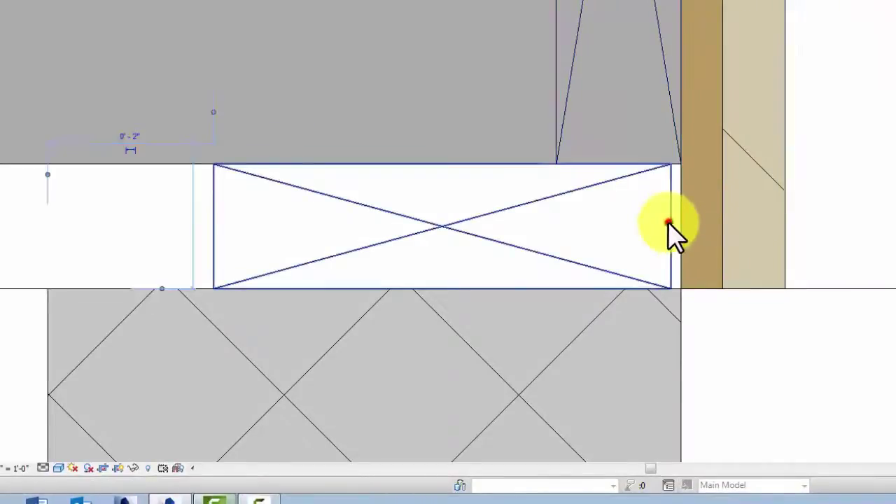
{"action": "key", "text": "Right"}
{"action": "key", "text": "Right"}
{"action": "key", "text": "Right"}
{"action": "key", "text": "Right"}
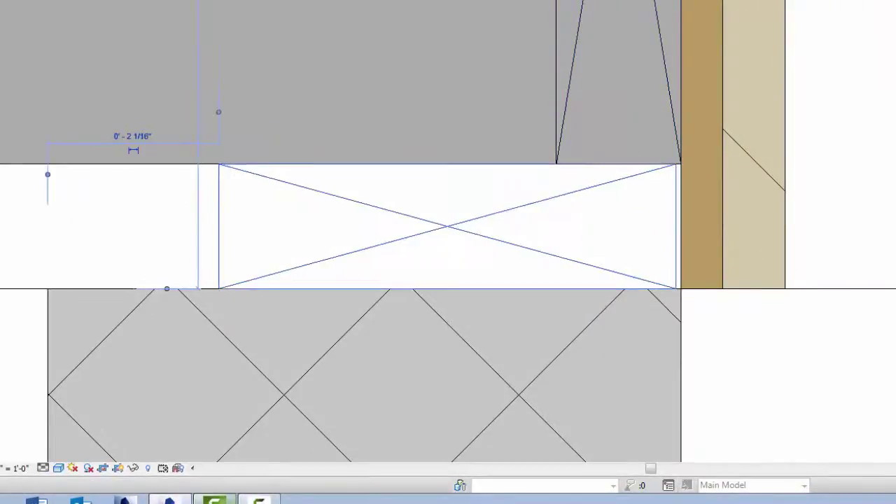
{"action": "key", "text": "Escape"}
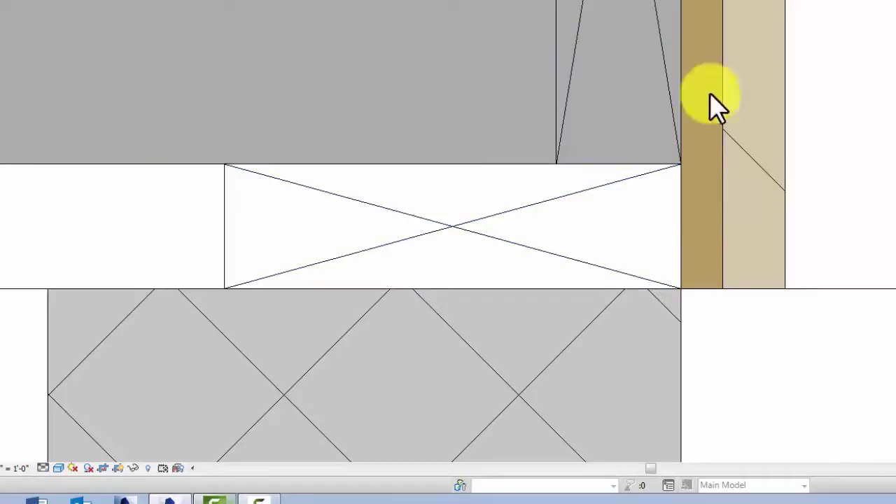
{"action": "key", "text": "t"}
{"action": "key", "text": "l"}
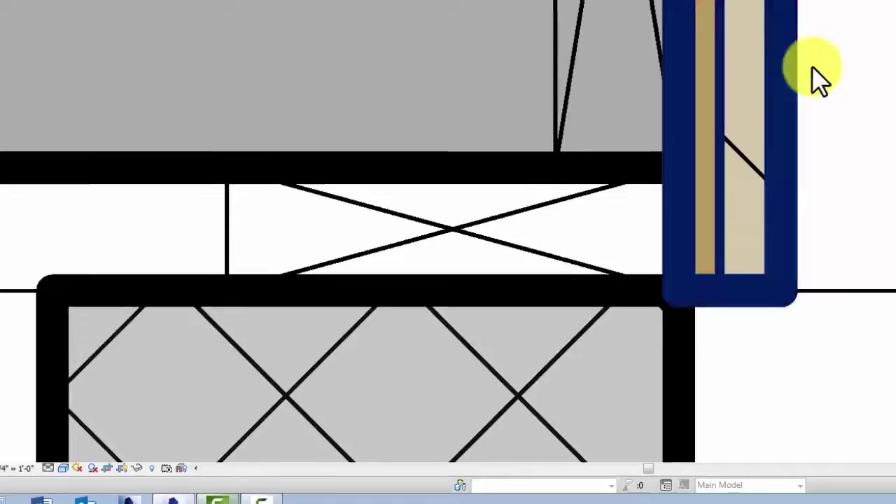
Place a 0.5" Diameter Anchor Bolt detail component through the sill plate into the foundation wall.
{"action": "scroll", "coordinate": [855, 56], "scroll_direction": "down", "scroll_amount": 1}
{"action": "middle_click_drag", "start_coordinate": [868, 76], "coordinate": [861, 154]}
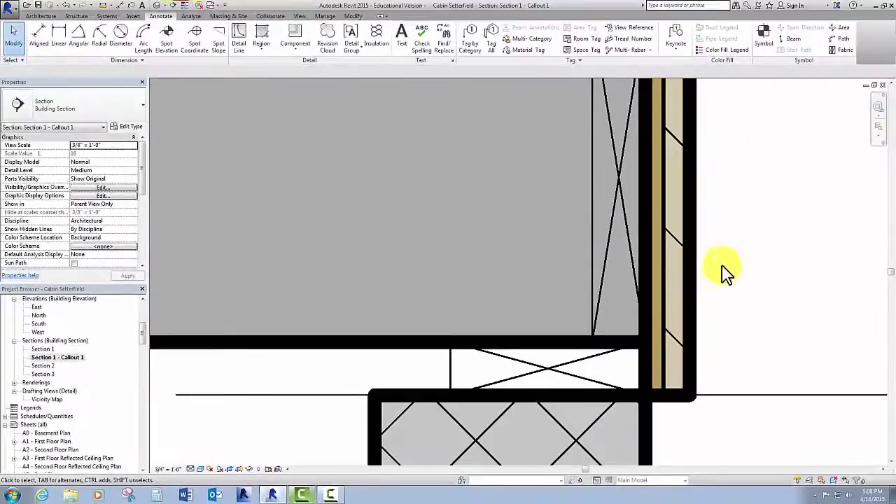
{"action": "scroll", "coordinate": [721, 265], "scroll_direction": "down", "scroll_amount": 2}
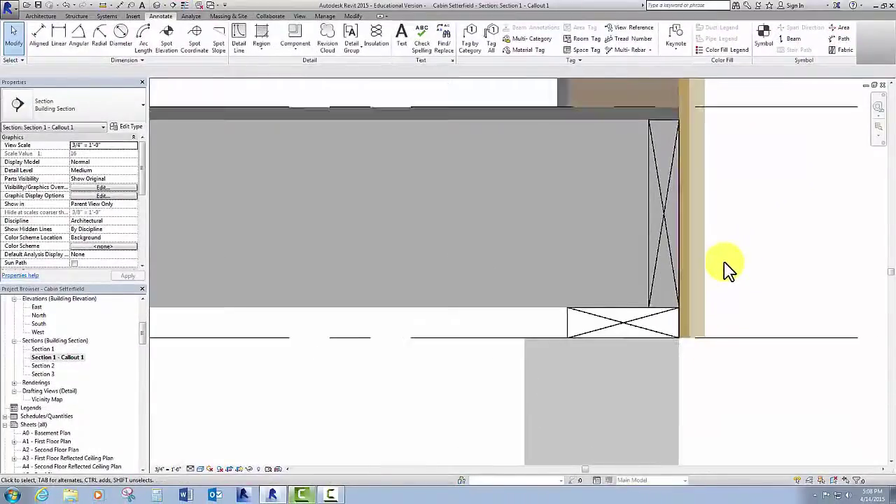
{"action": "middle_click_drag", "start_coordinate": [730, 269], "coordinate": [703, 327]}
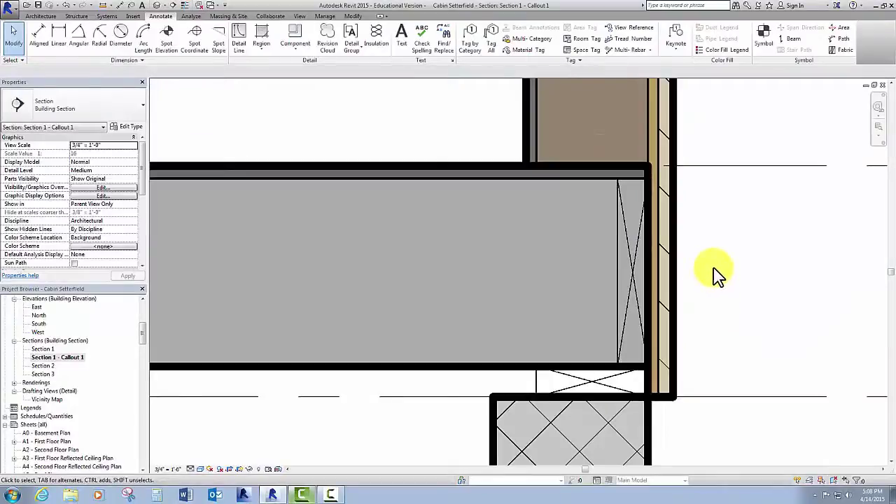
{"action": "mouse_move", "coordinate": [714, 277]}
{"action": "middle_mouse_down"}
{"action": "mouse_move", "coordinate": [726, 360]}
{"action": "mouse_move", "coordinate": [737, 201]}
{"action": "middle_mouse_up"}
{"action": "middle_click_drag", "start_coordinate": [717, 318], "coordinate": [715, 269]}
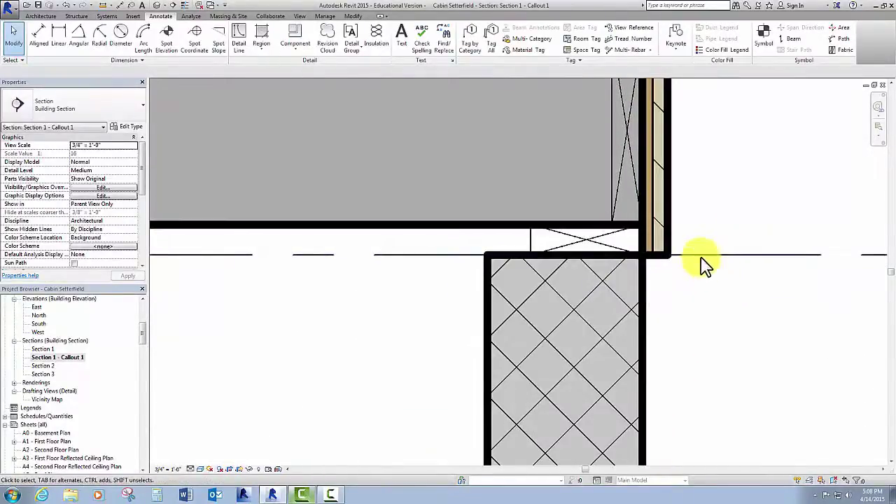
{"action": "left_click", "coordinate": [293, 33]}
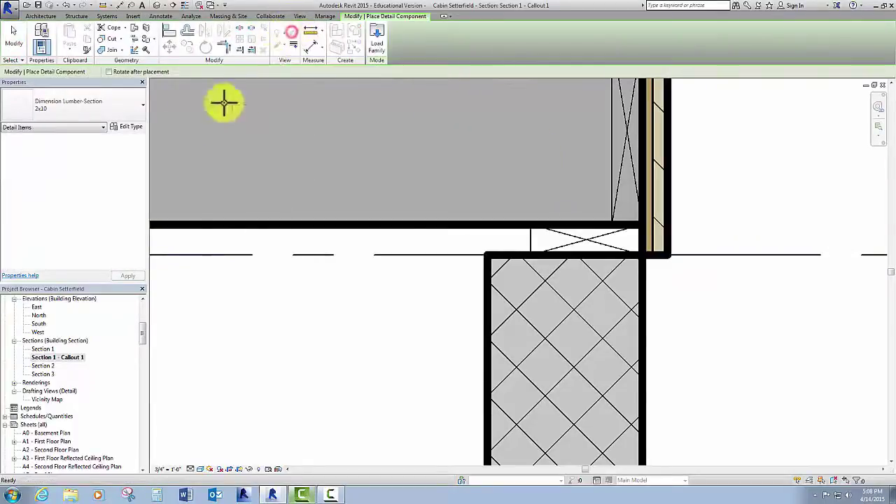
{"action": "left_click", "coordinate": [82, 106]}
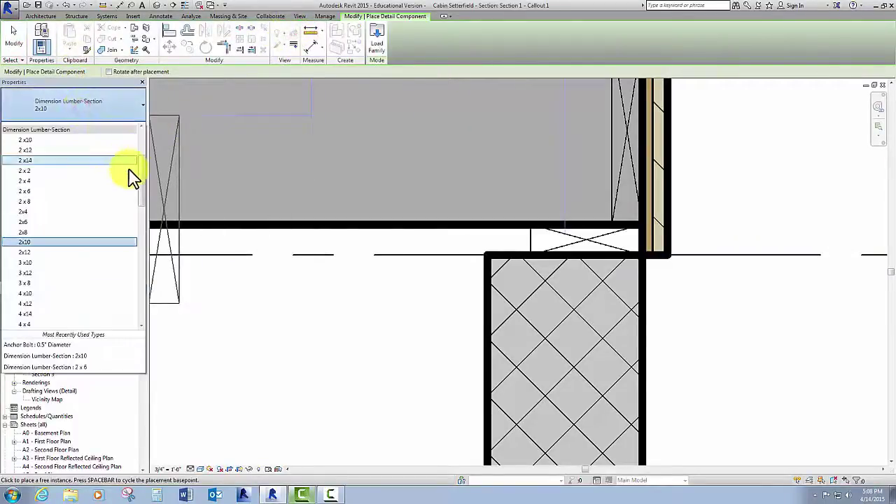
{"action": "left_click_drag", "start_coordinate": [139, 171], "coordinate": [138, 144]}
{"action": "left_click", "coordinate": [68, 137]}
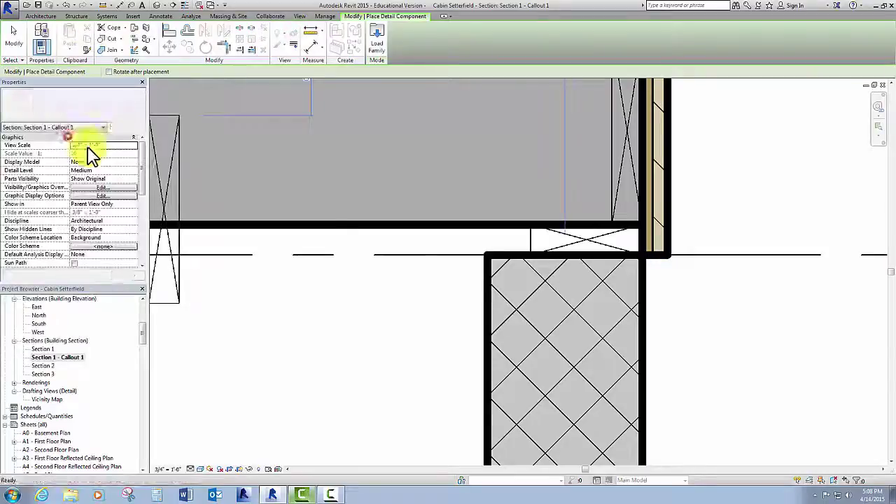
{"action": "scroll", "coordinate": [553, 280], "scroll_direction": "down", "scroll_amount": 1}
{"action": "middle_click_drag", "start_coordinate": [554, 280], "coordinate": [560, 201]}
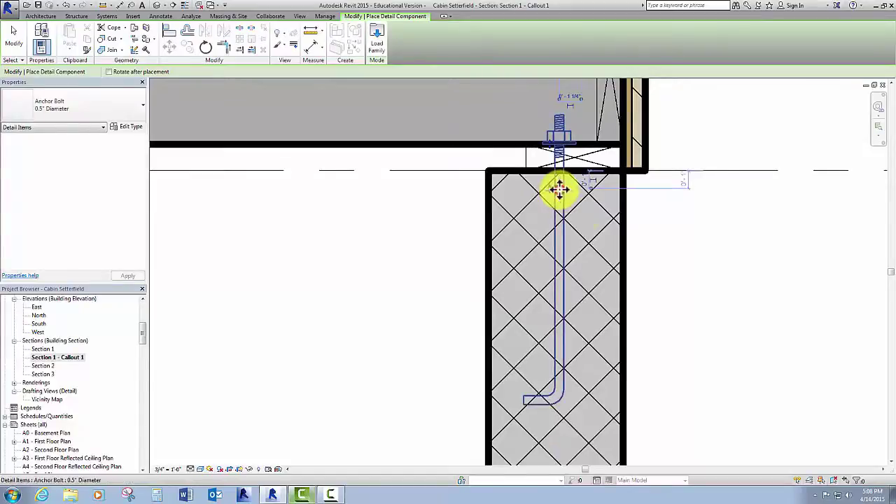
{"action": "left_click", "coordinate": [559, 189]}
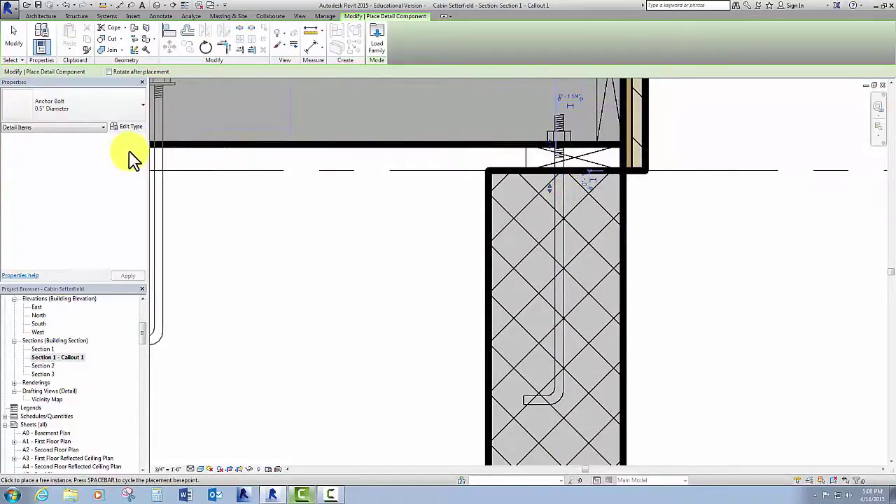
{"action": "key", "text": "Escape"}
Place a flat 2 x 6 Dimension Lumber-Section detail component as the bottom plate of the stud wall, on the subfloor.
{"action": "middle_click_drag", "start_coordinate": [331, 213], "coordinate": [331, 302]}
{"action": "middle_click_drag", "start_coordinate": [394, 184], "coordinate": [378, 350]}
{"action": "middle_click_drag", "start_coordinate": [428, 242], "coordinate": [400, 339]}
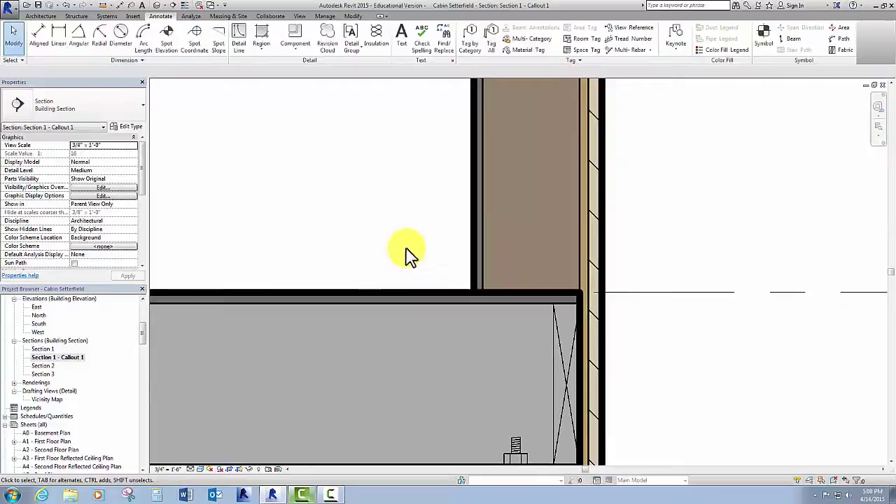
{"action": "middle_click_drag", "start_coordinate": [403, 245], "coordinate": [418, 315]}
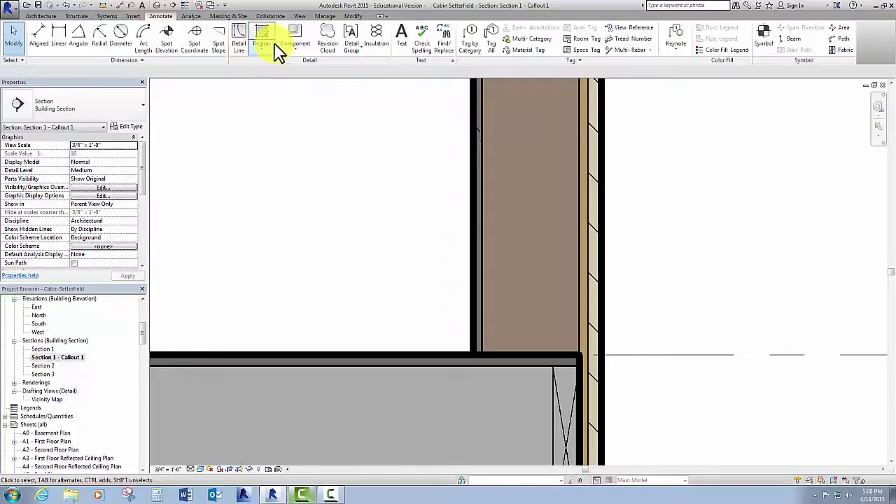
{"action": "left_click", "coordinate": [295, 34]}
{"action": "left_click", "coordinate": [96, 105]}
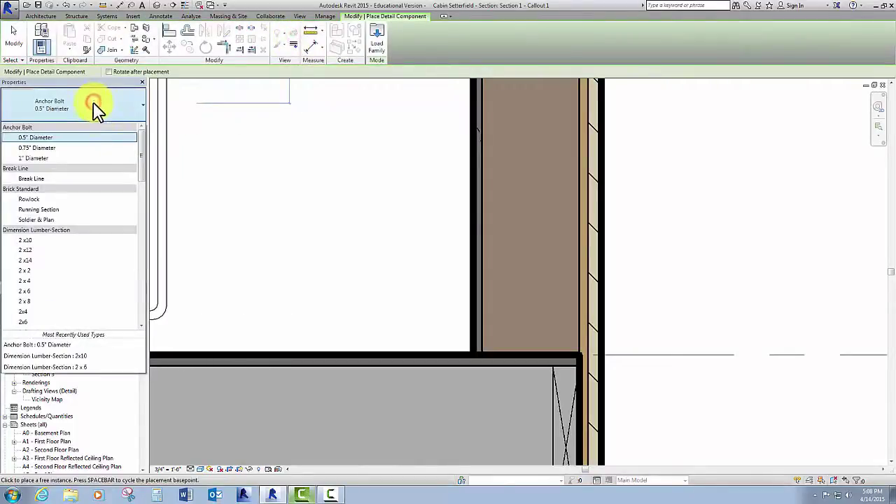
{"action": "left_click", "coordinate": [104, 291]}
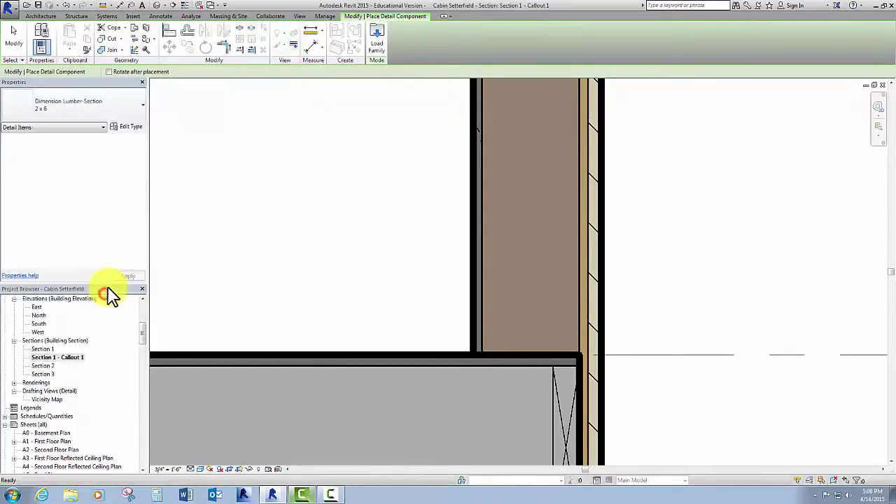
{"action": "left_click", "coordinate": [481, 353]}
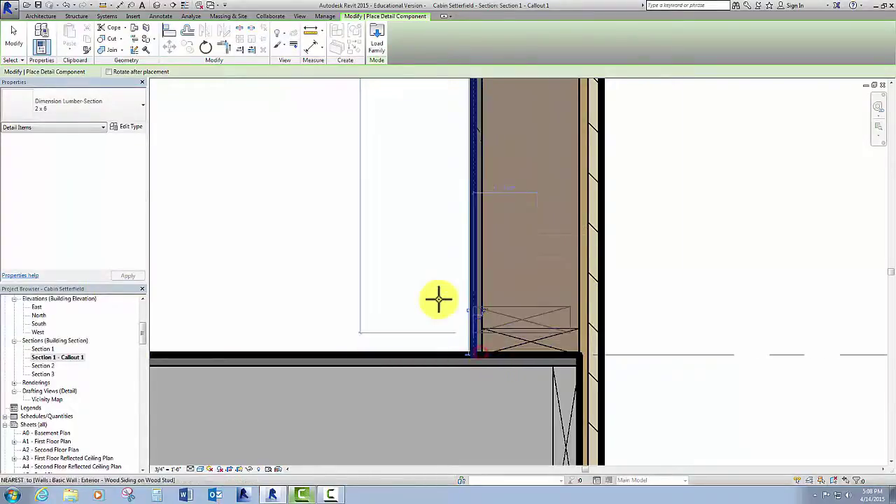
Place two stacked flat 2 x 6 Dimension Lumber-Section components as the double top plate of the wall below the roof.
{"action": "scroll", "coordinate": [413, 259], "scroll_direction": "down", "scroll_amount": 2}
{"action": "middle_click_drag", "start_coordinate": [430, 320], "coordinate": [437, 425]}
{"action": "middle_click_drag", "start_coordinate": [413, 221], "coordinate": [416, 372]}
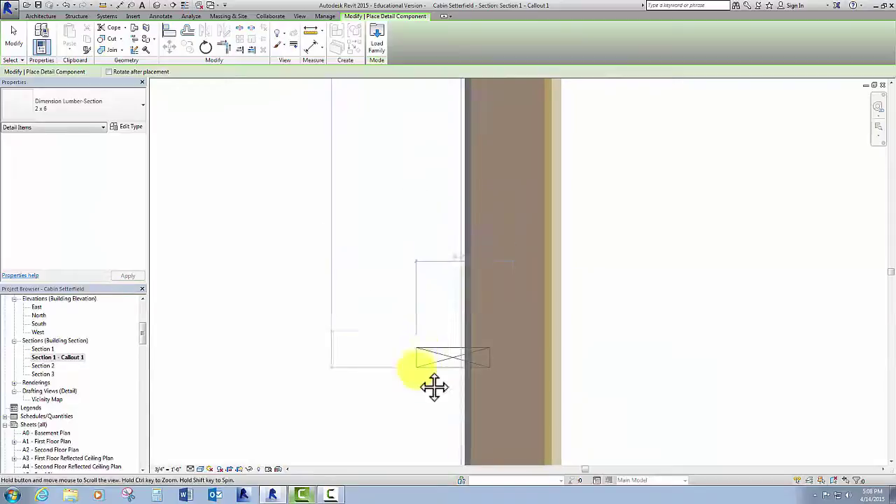
{"action": "middle_click_drag", "start_coordinate": [410, 173], "coordinate": [403, 283]}
{"action": "middle_click_drag", "start_coordinate": [401, 210], "coordinate": [400, 378]}
{"action": "middle_click_drag", "start_coordinate": [399, 229], "coordinate": [316, 355]}
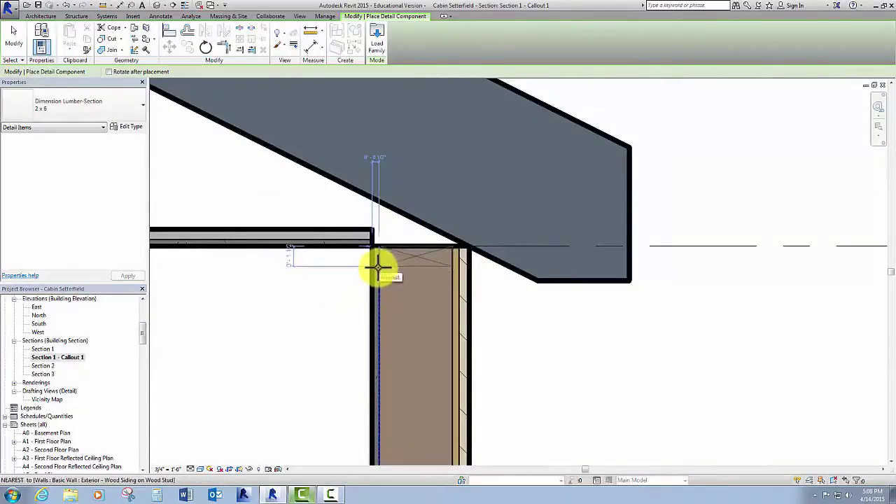
{"action": "left_click", "coordinate": [378, 268]}
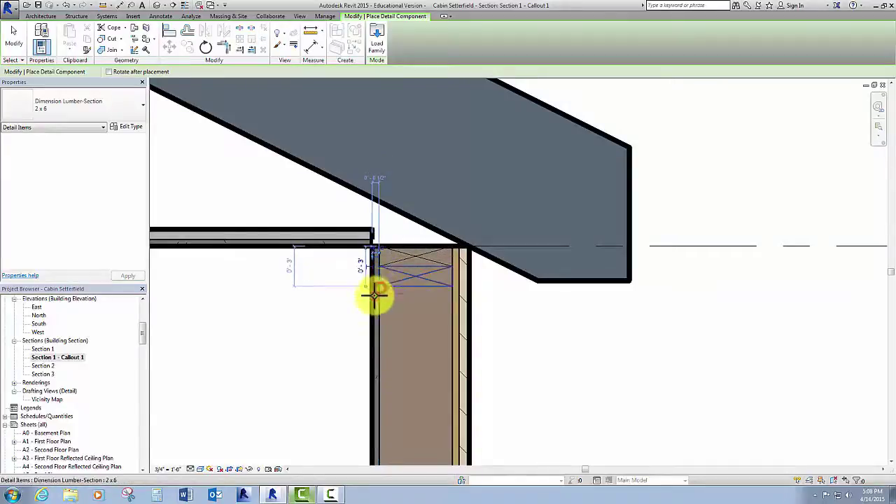
{"action": "scroll", "coordinate": [320, 322], "scroll_direction": "up", "scroll_amount": 3}
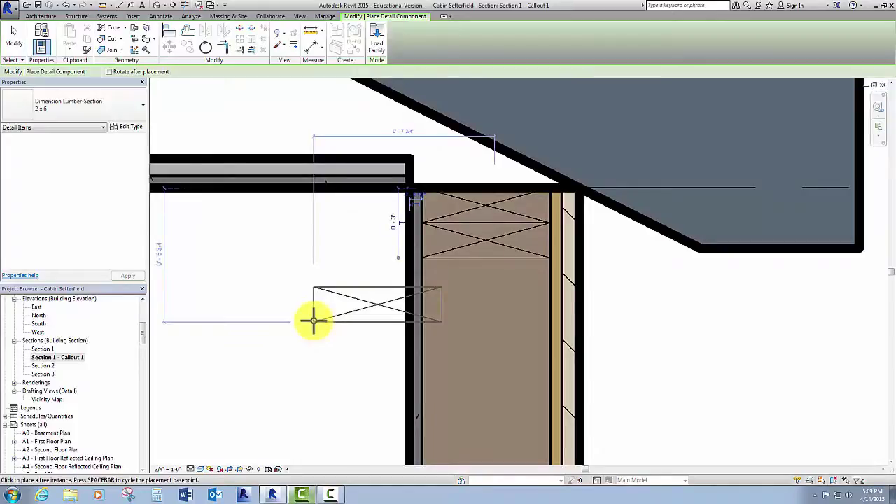
{"action": "key", "text": "Escape"}
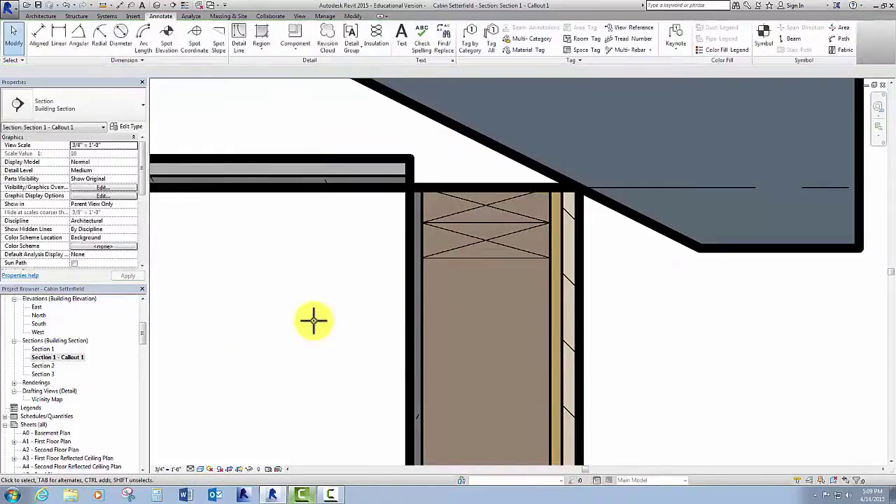
Draw insulation horizontally through the floor cavity, from the midpoint of the 2x10's inner edge to beyond the callout's crop boundary.
{"action": "scroll", "coordinate": [313, 320], "scroll_direction": "down", "scroll_amount": 5}
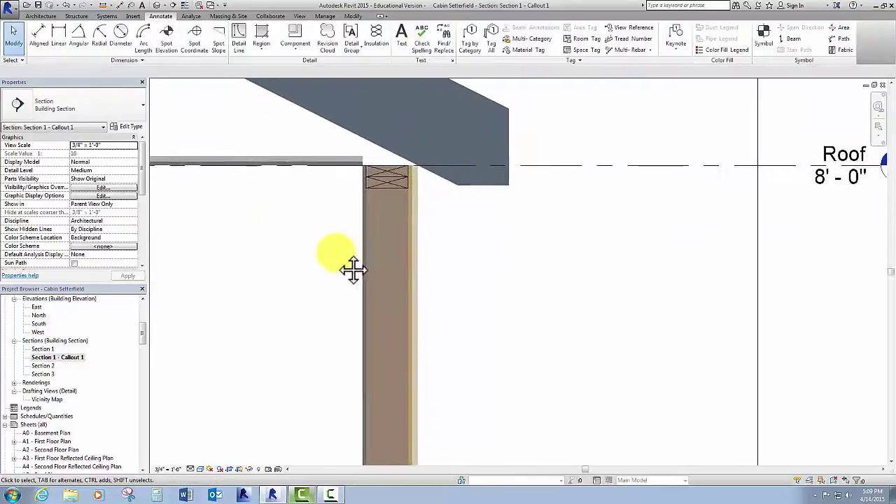
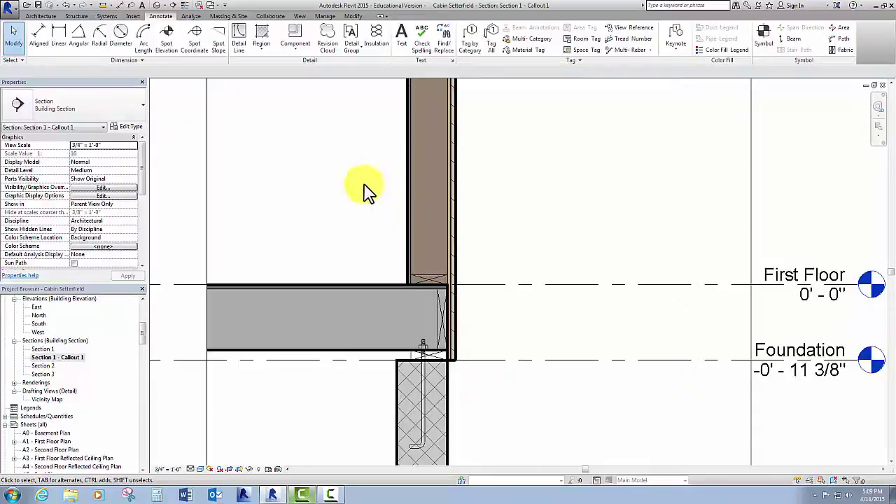
{"action": "left_click", "coordinate": [376, 39]}
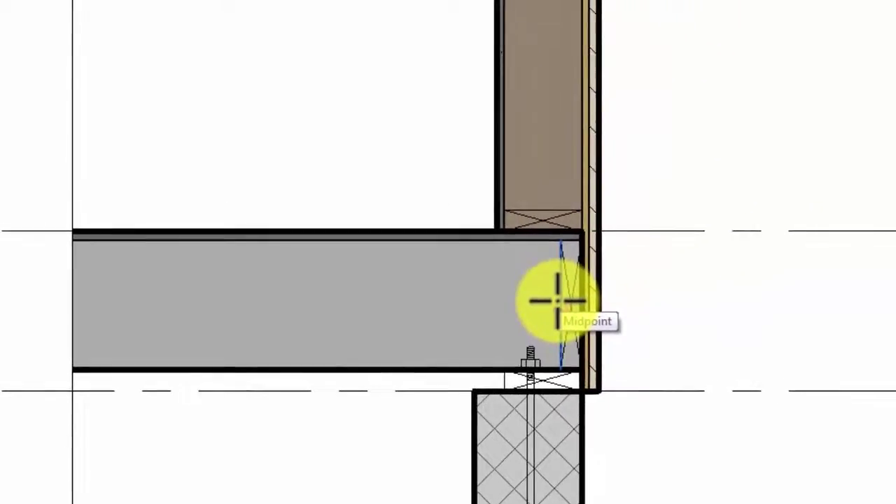
{"action": "scroll", "coordinate": [700, 162], "scroll_direction": "up", "scroll_amount": 5}
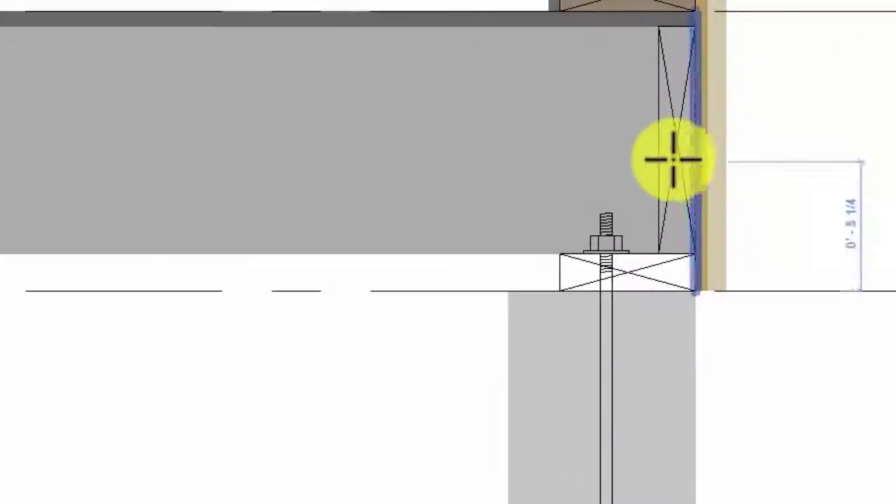
{"action": "key", "text": "t"}
{"action": "key", "text": "l"}
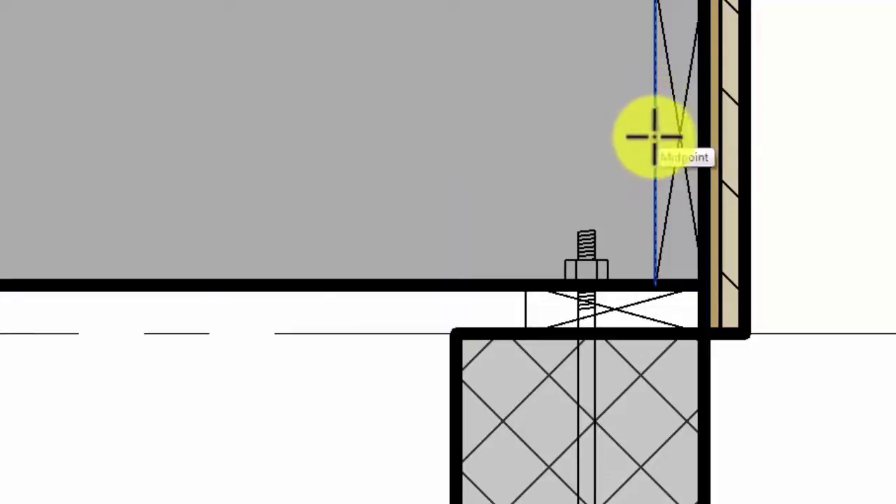
{"action": "left_click", "coordinate": [655, 136]}
{"action": "scroll", "coordinate": [315, 144], "scroll_direction": "down", "scroll_amount": 2}
{"action": "middle_click_drag", "start_coordinate": [262, 156], "coordinate": [513, 212]}
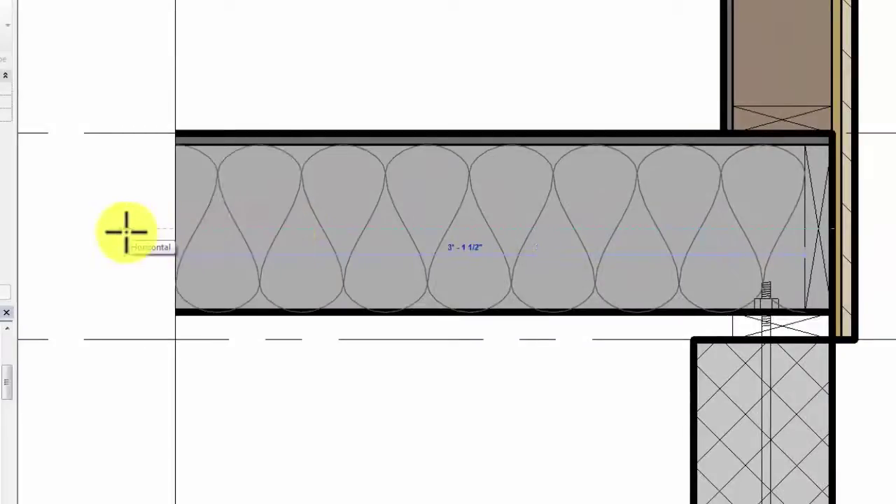
{"action": "middle_click_drag", "start_coordinate": [126, 231], "coordinate": [215, 244]}
{"action": "scroll", "coordinate": [190, 220], "scroll_direction": "down", "scroll_amount": 2}
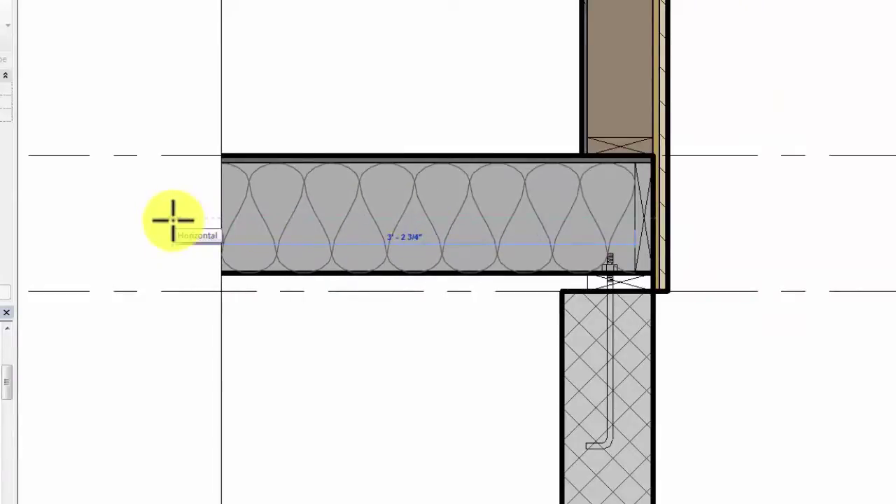
{"action": "left_click", "coordinate": [124, 216]}
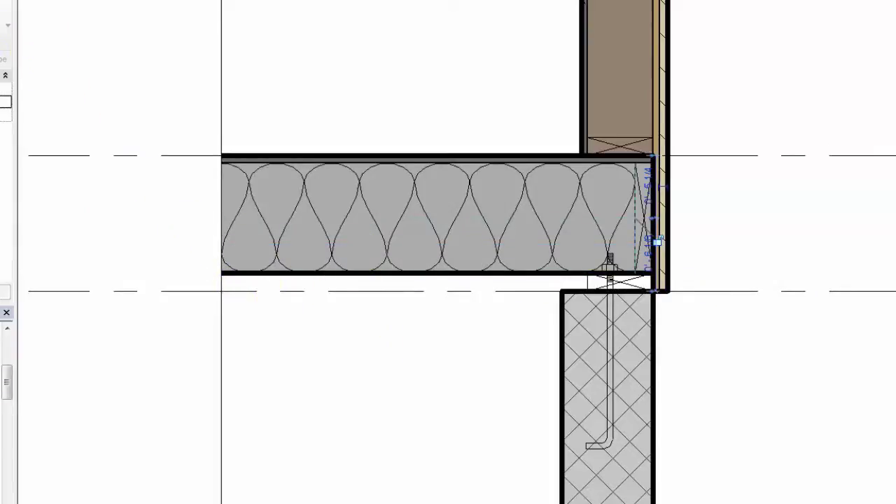
Draw insulation with a width of 0' 5.5" vertically through the stud wall cavity, from the bottom plate's top midpoint to the double top plate's underside.
{"action": "key", "text": "Escape"}
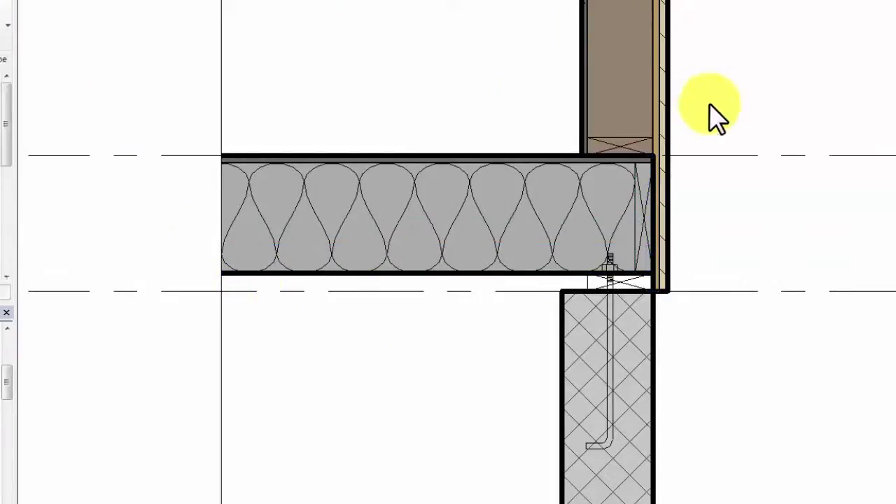
{"action": "middle_click_drag", "start_coordinate": [710, 102], "coordinate": [701, 137]}
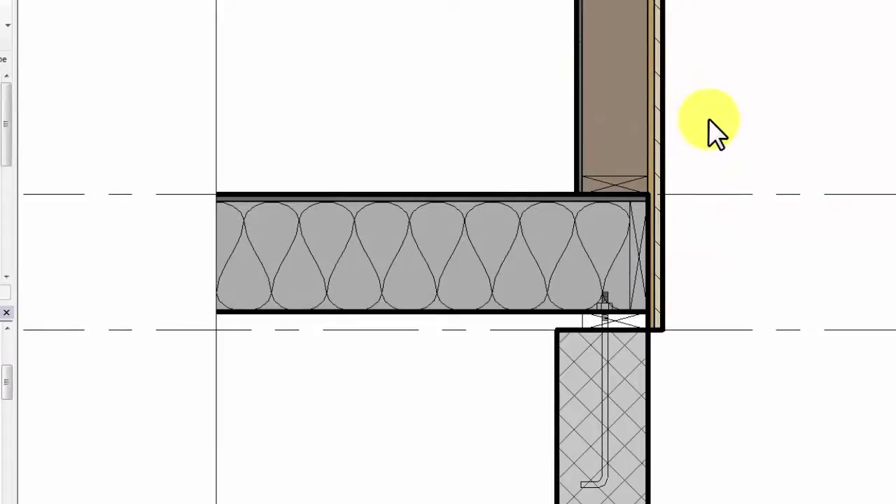
{"action": "middle_click_drag", "start_coordinate": [716, 84], "coordinate": [688, 223]}
{"action": "scroll", "coordinate": [687, 182], "scroll_direction": "down", "scroll_amount": 1}
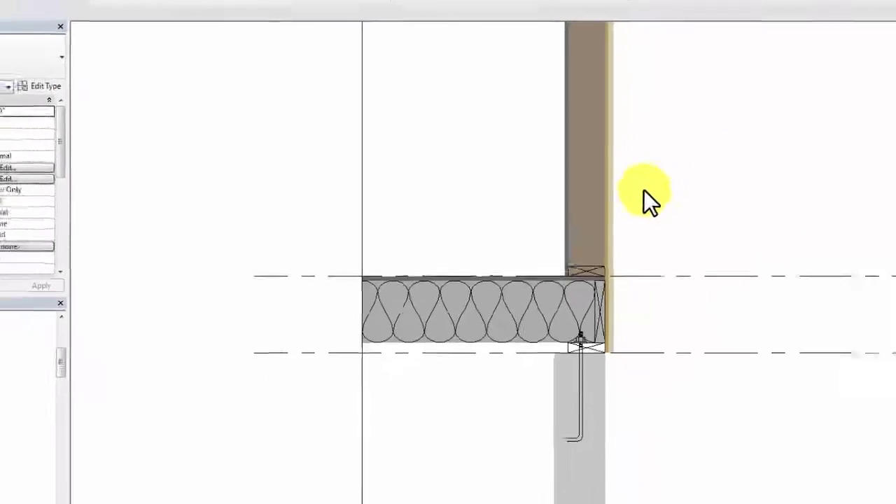
{"action": "middle_click_drag", "start_coordinate": [680, 193], "coordinate": [674, 225]}
{"action": "left_click", "coordinate": [373, 28]}
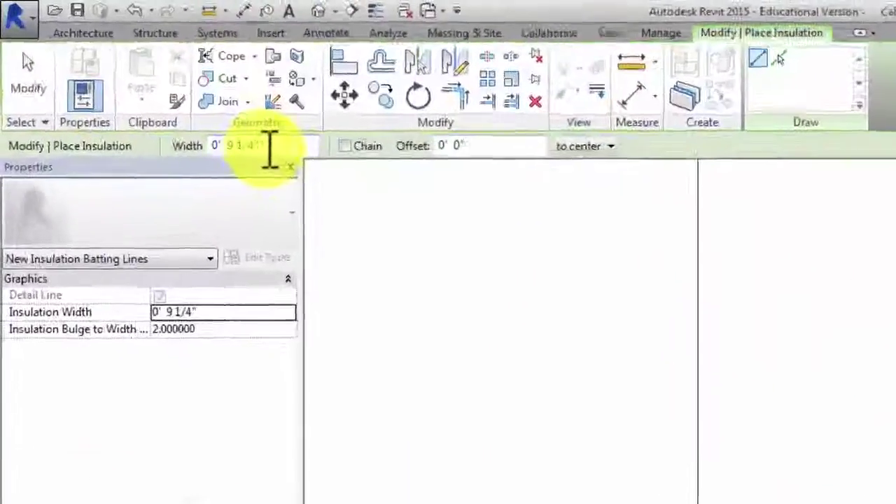
{"action": "left_click_drag", "start_coordinate": [185, 103], "coordinate": [164, 103]}
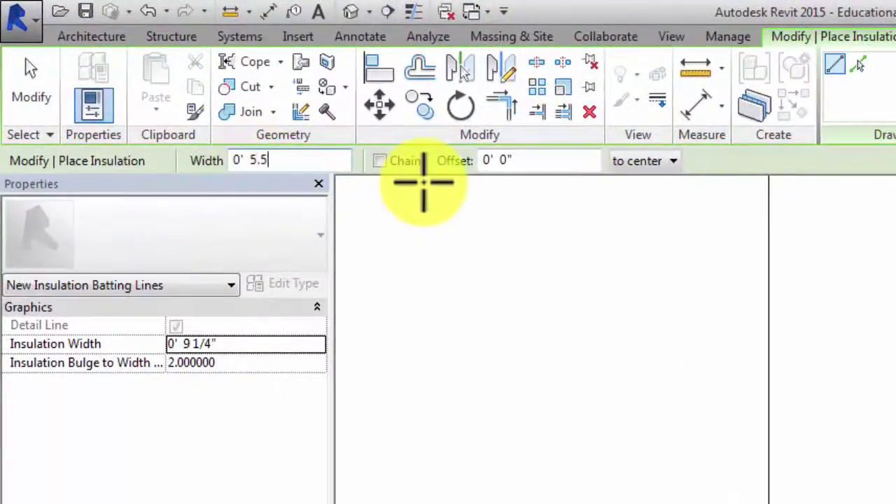
{"action": "key", "text": "Return"}
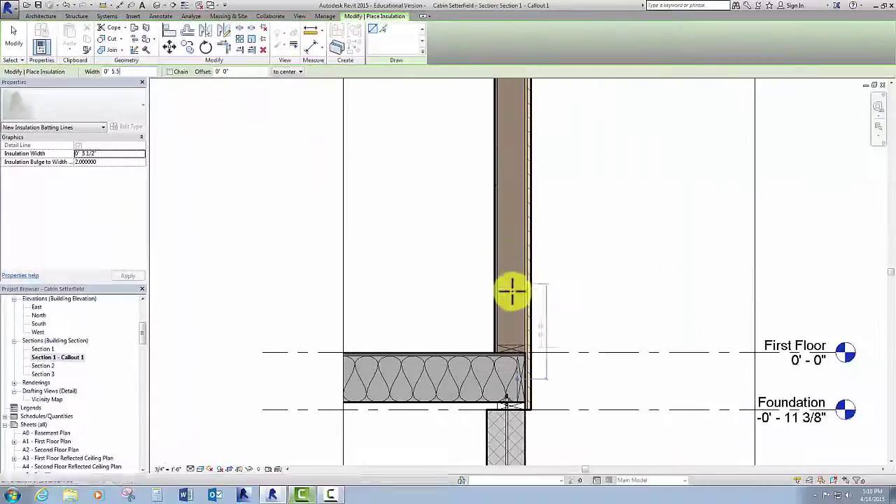
{"action": "left_click", "coordinate": [511, 345]}
{"action": "middle_click_drag", "start_coordinate": [512, 238], "coordinate": [523, 439]}
{"action": "left_click", "coordinate": [508, 210]}
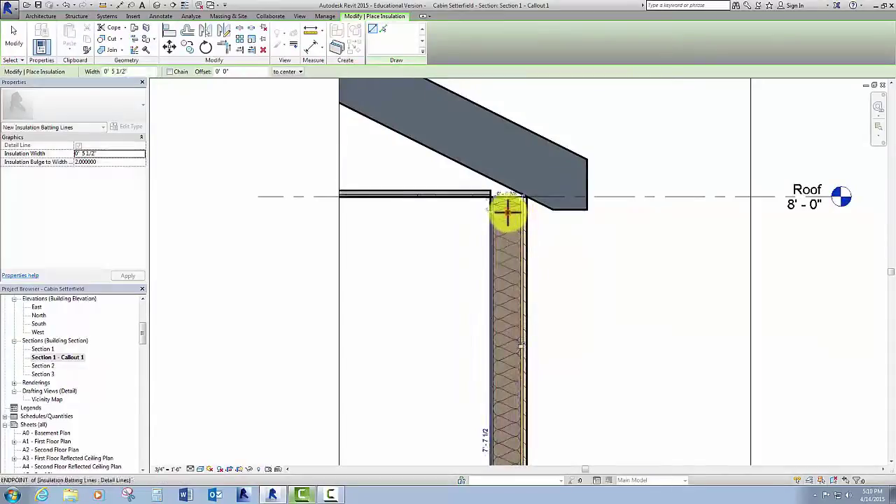
{"action": "key", "text": "Escape"}
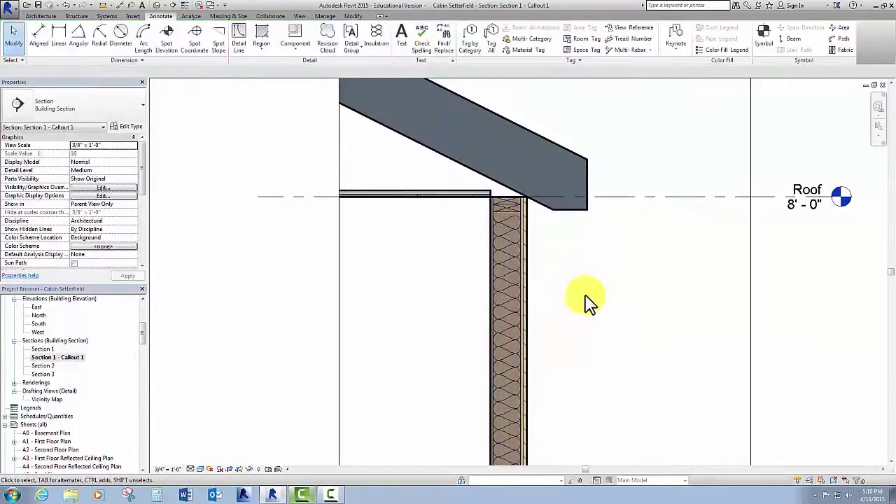
{"action": "middle_click_drag", "start_coordinate": [586, 302], "coordinate": [595, 243]}
{"action": "scroll", "coordinate": [585, 245], "scroll_direction": "down", "scroll_amount": 2}
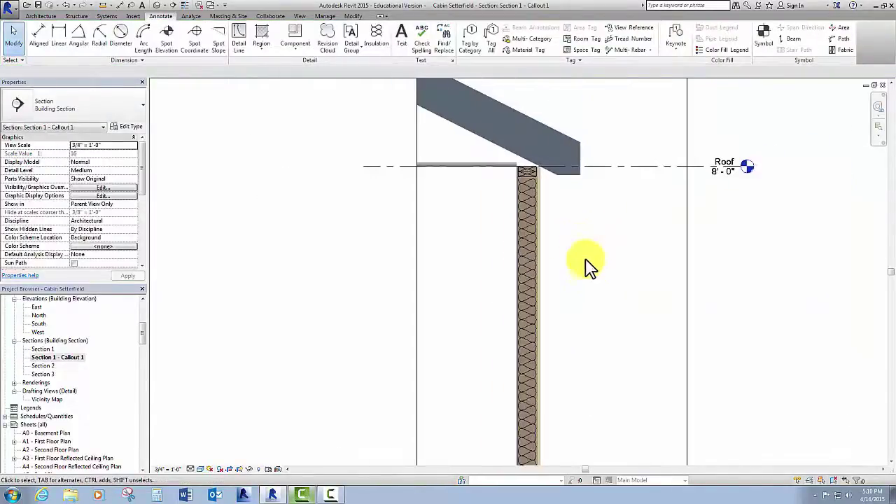